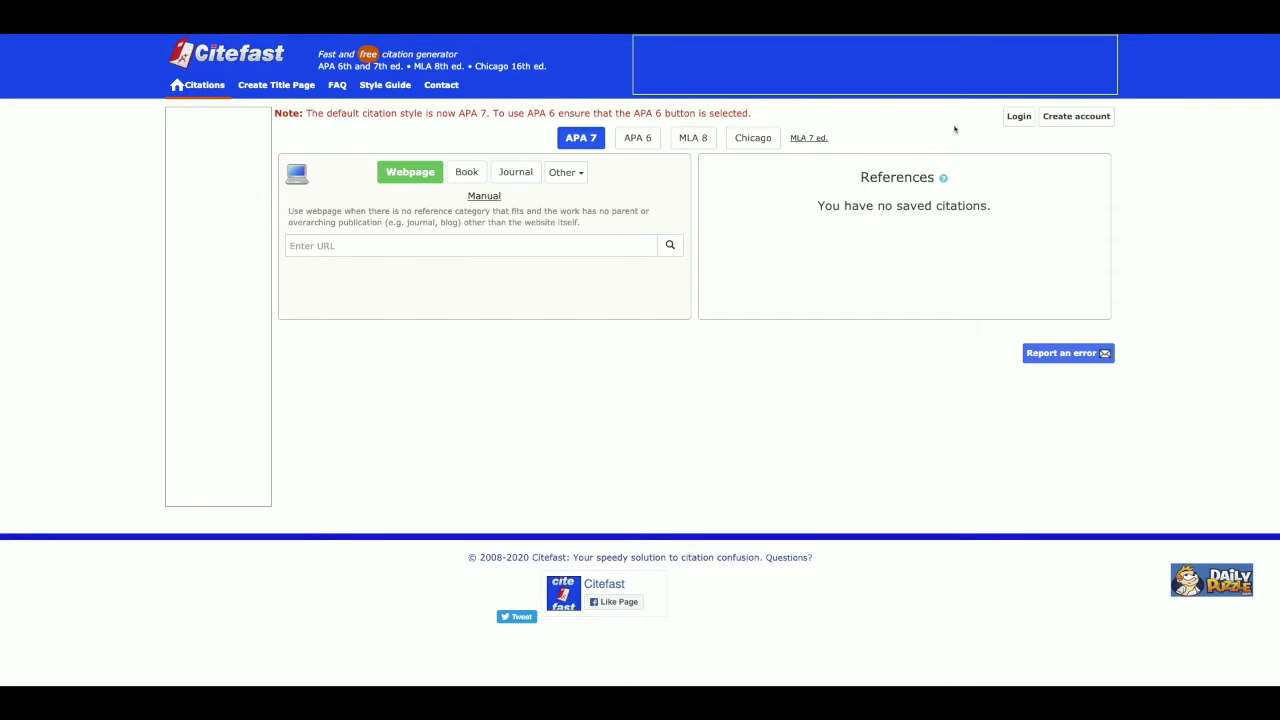
- Review the additional source types offered for citations and the book citation form
{"action": "left_click", "coordinate": [1077, 131]}
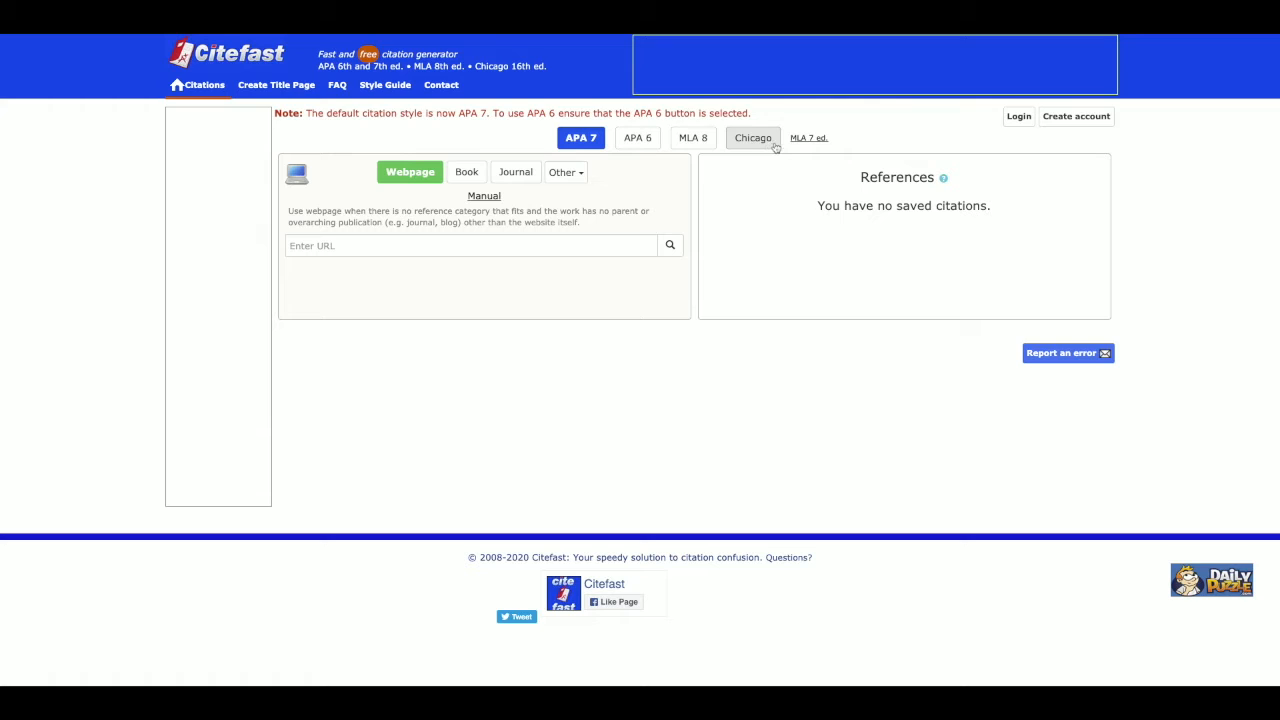
{"action": "left_click", "coordinate": [566, 172]}
{"action": "left_click", "coordinate": [578, 215]}
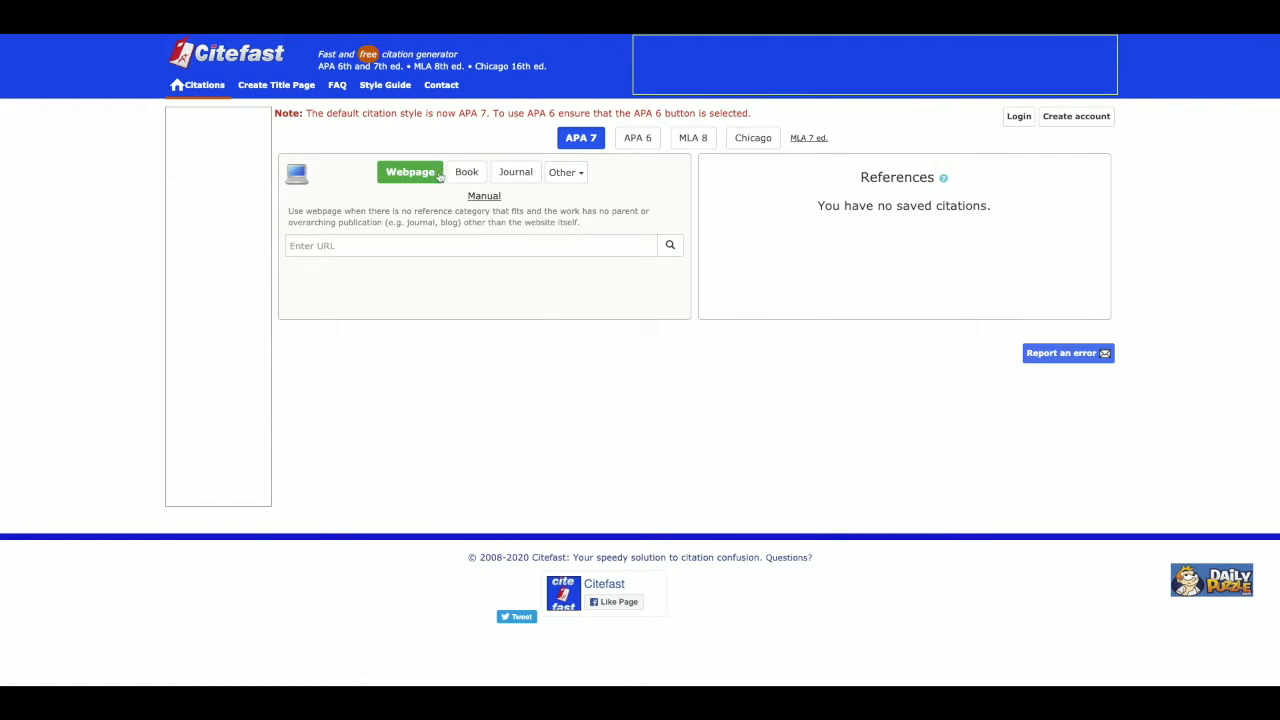
{"action": "left_click", "coordinate": [566, 172]}
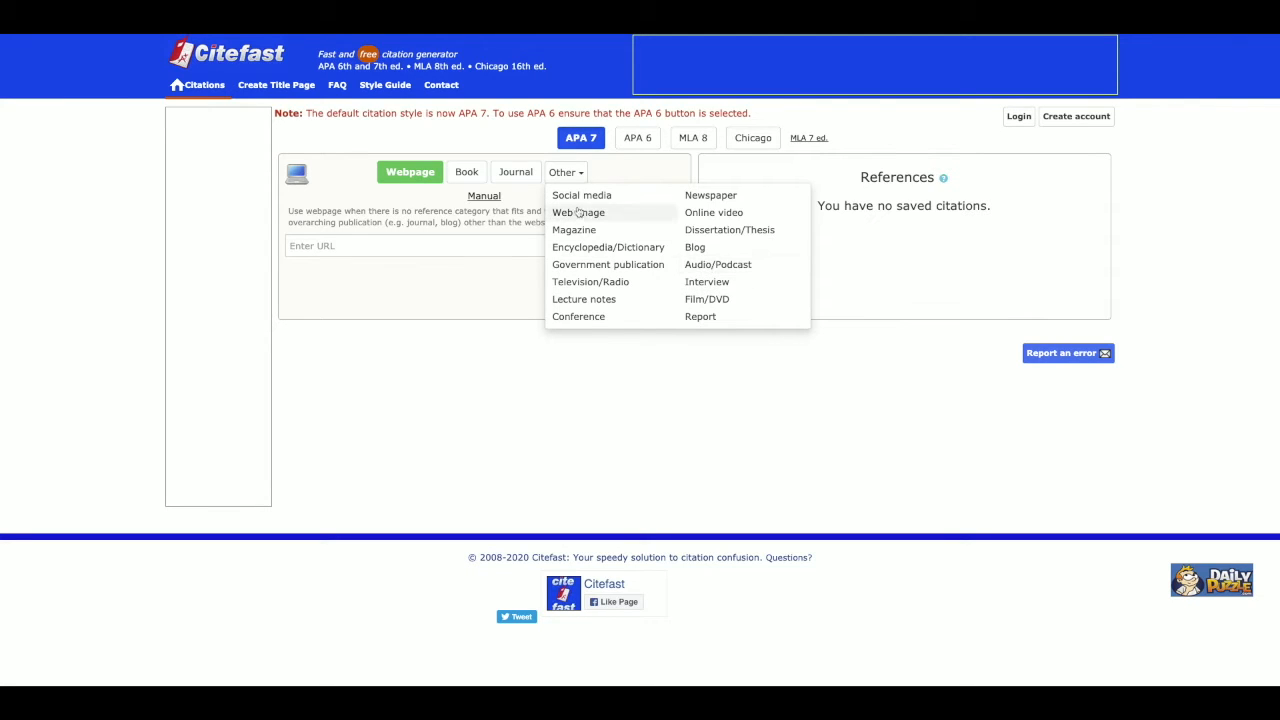
{"action": "left_click", "coordinate": [621, 179]}
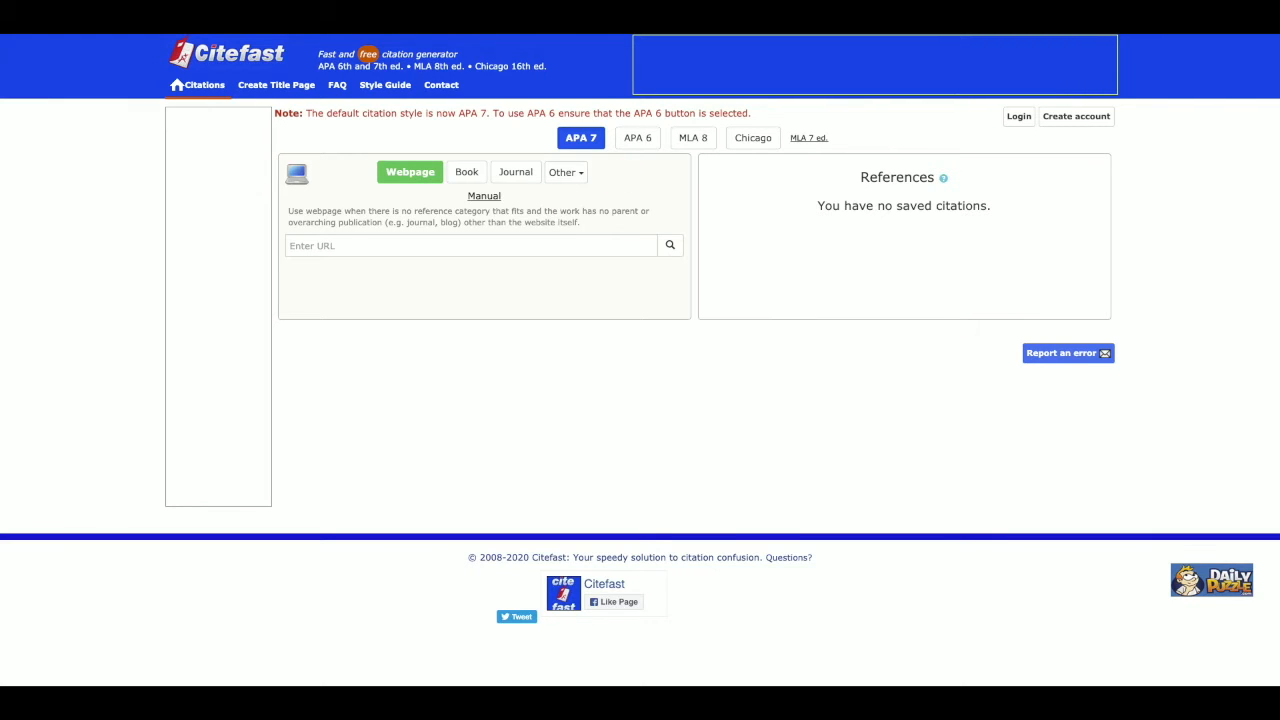
{"action": "left_click", "coordinate": [566, 172]}
{"action": "left_click", "coordinate": [345, 247]}
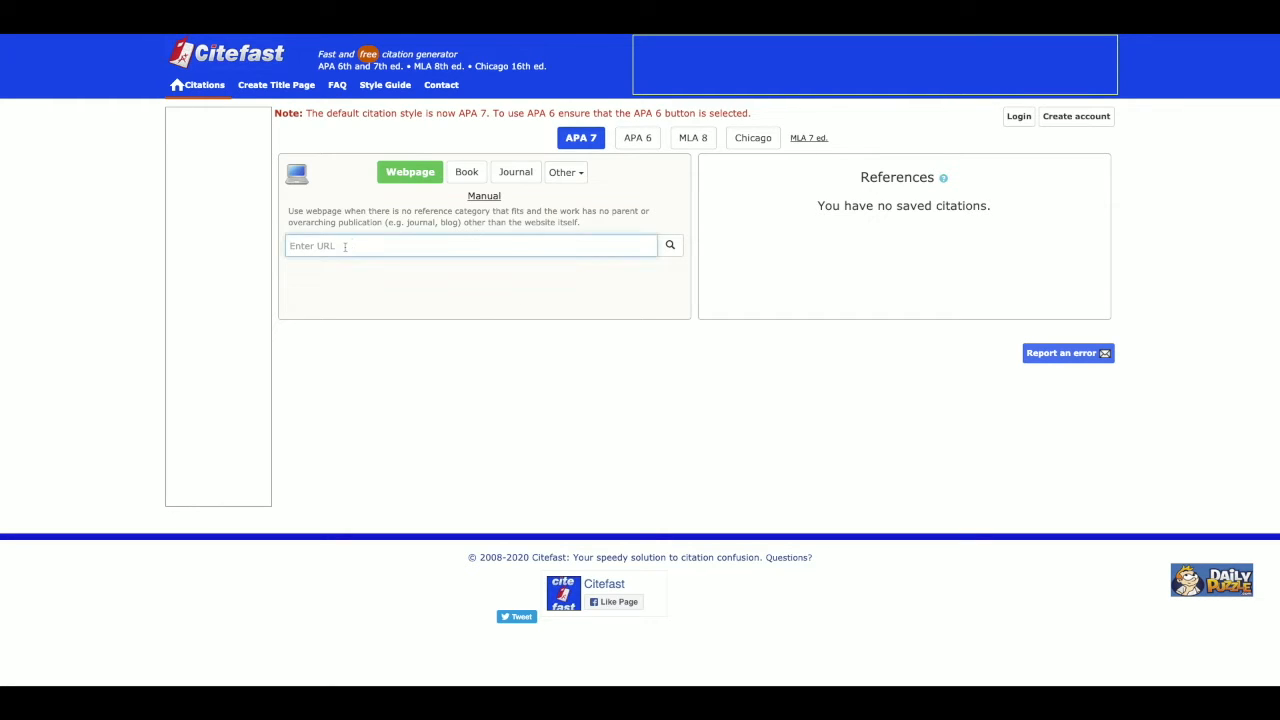
{"action": "left_click", "coordinate": [408, 199]}
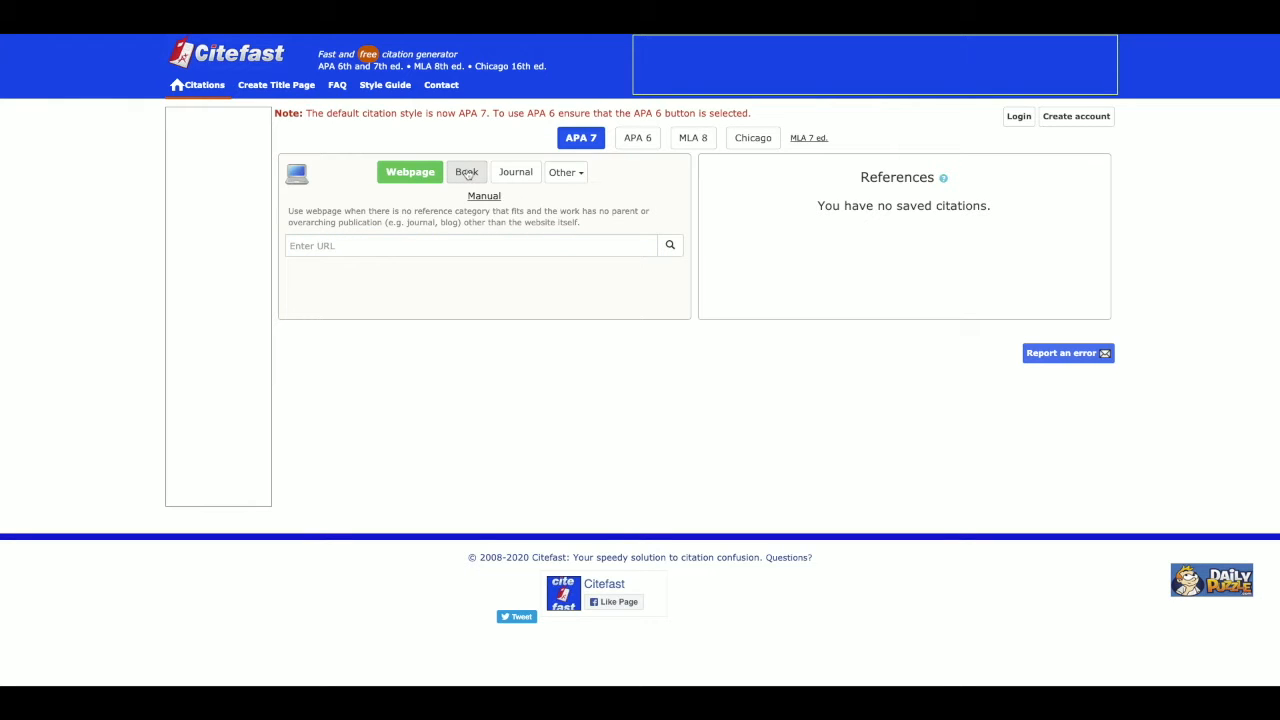
{"action": "left_click", "coordinate": [467, 173]}
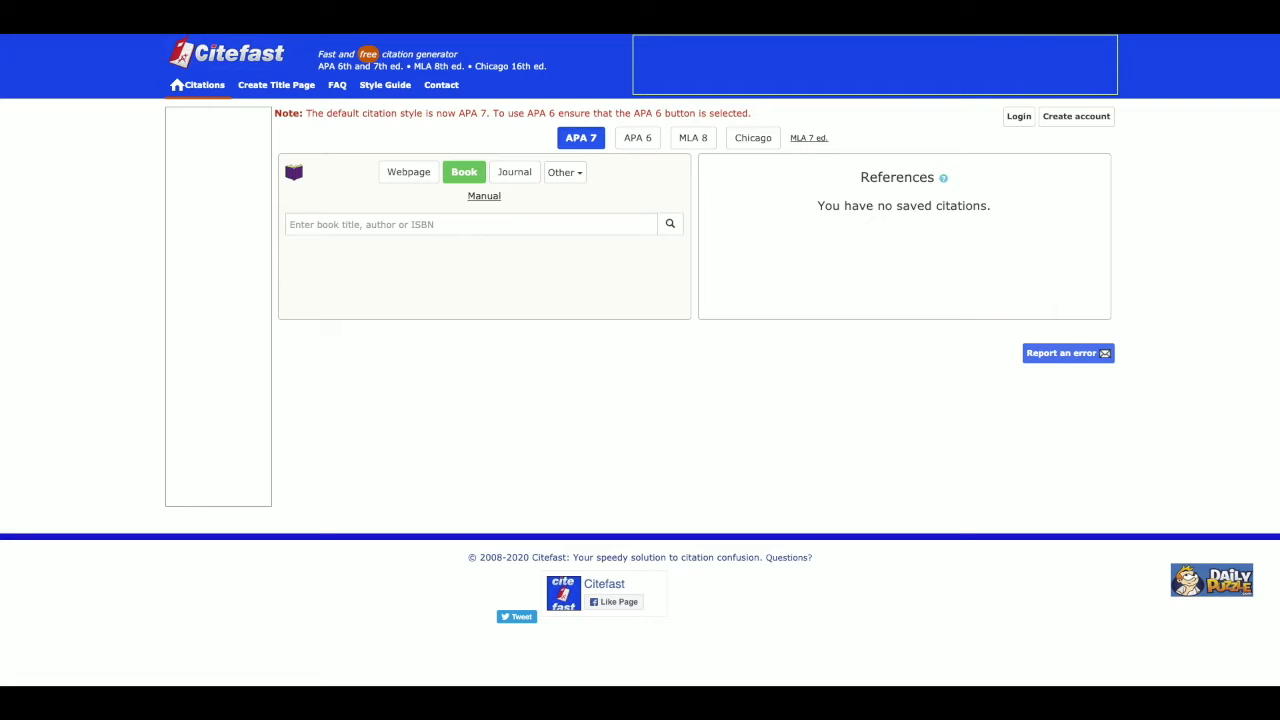
{"action": "left_click", "coordinate": [415, 178]}
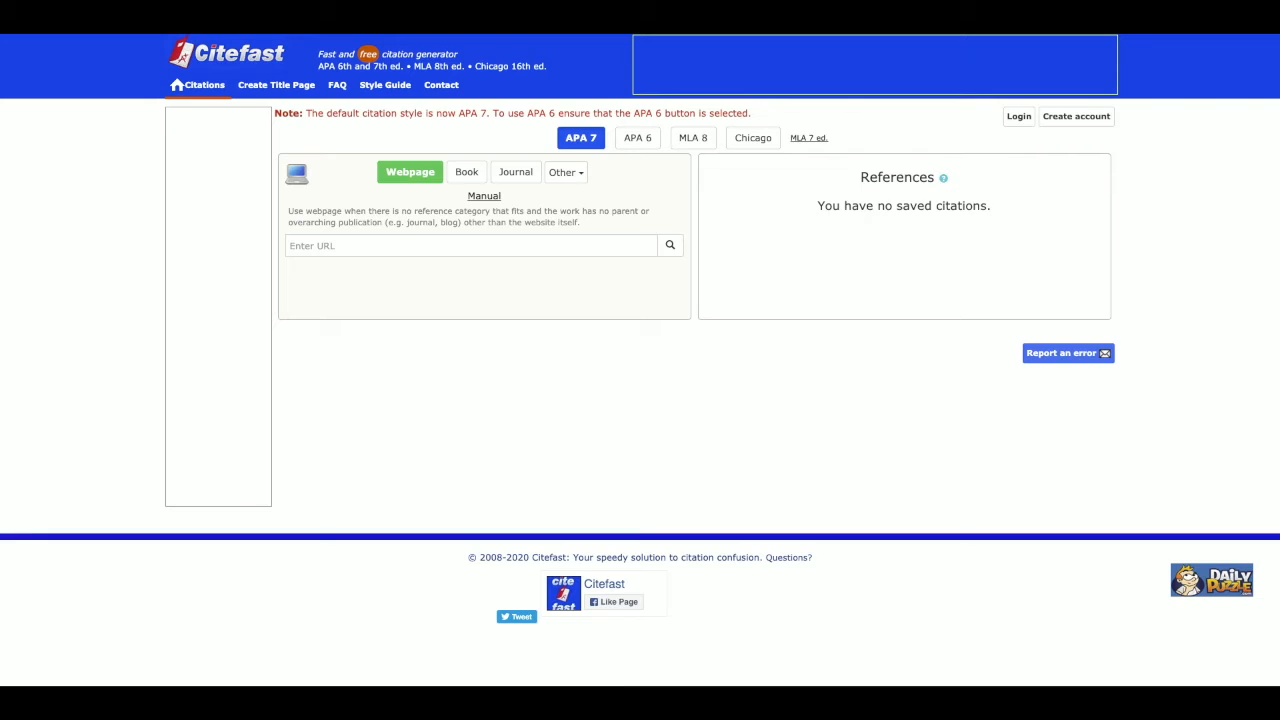
{"action": "left_click", "coordinate": [320, 245]}
{"action": "type", "text": "http://www.vetstreet.com/cats/"}
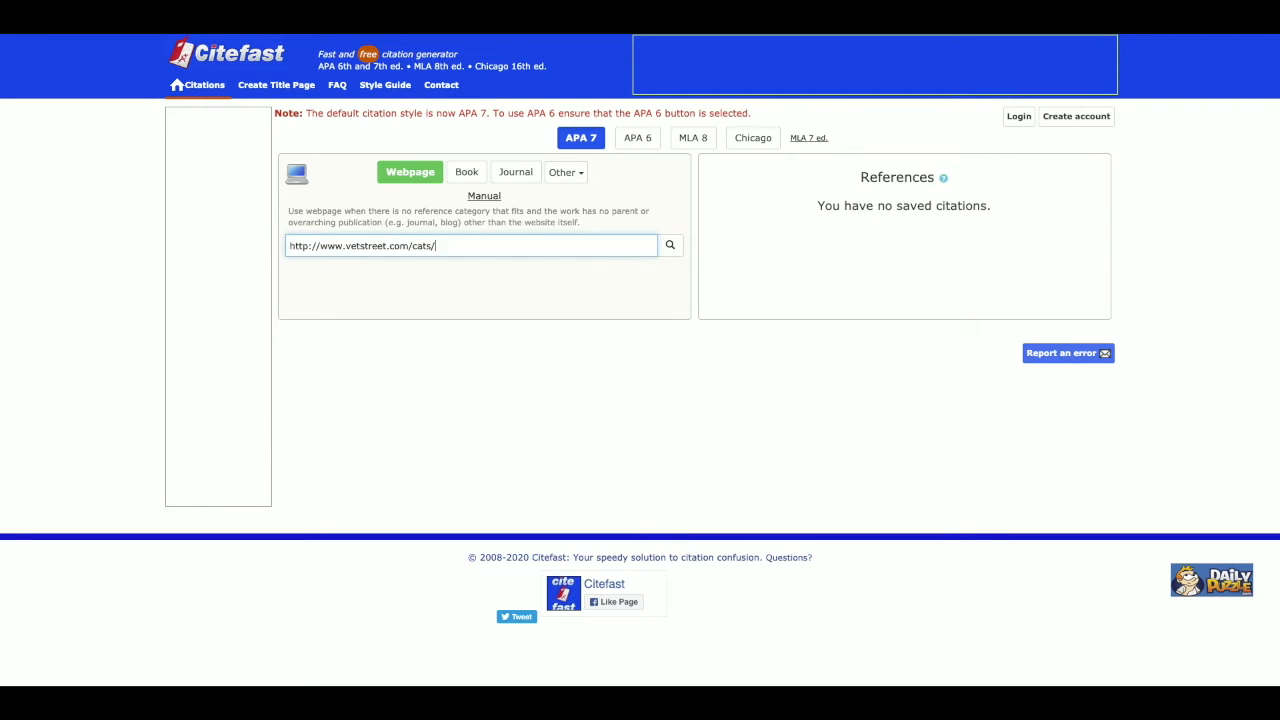
{"action": "left_click", "coordinate": [670, 247]}
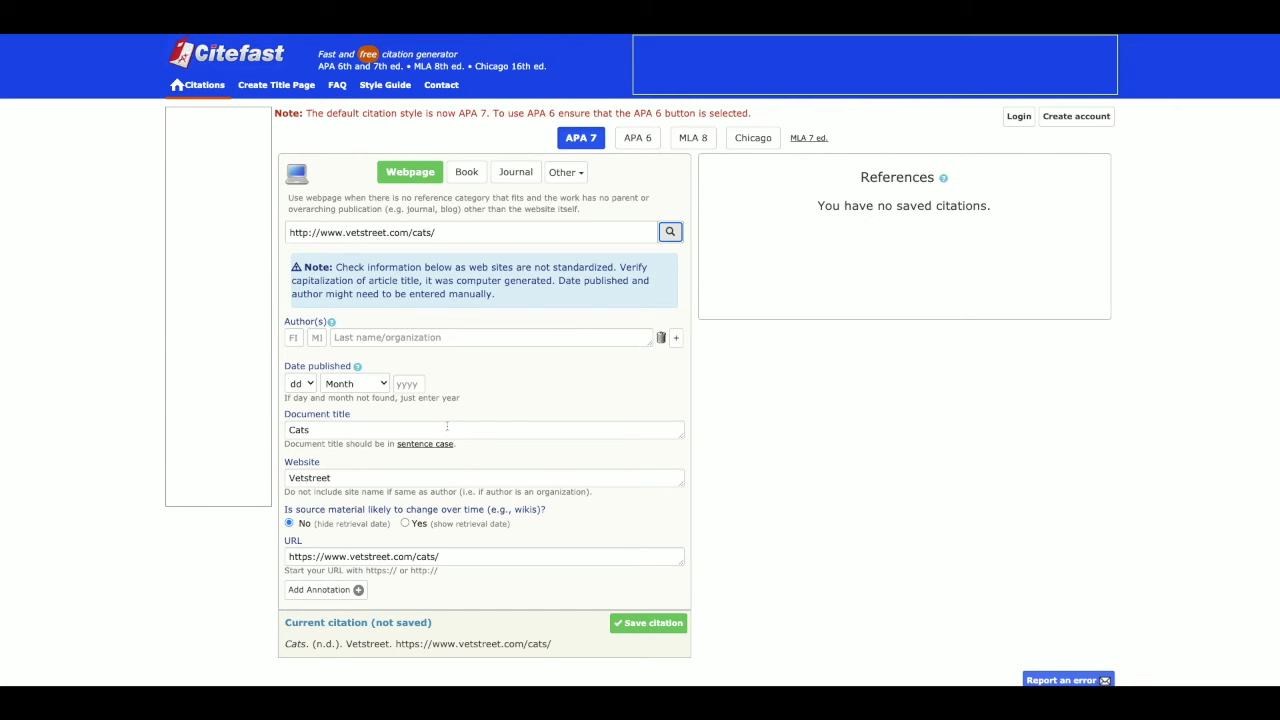
- Add an annotation to the Vetstreet citation reading "I used this for some information about cat care."
{"action": "scroll", "coordinate": [447, 427], "scroll_direction": "down", "scroll_amount": 1}
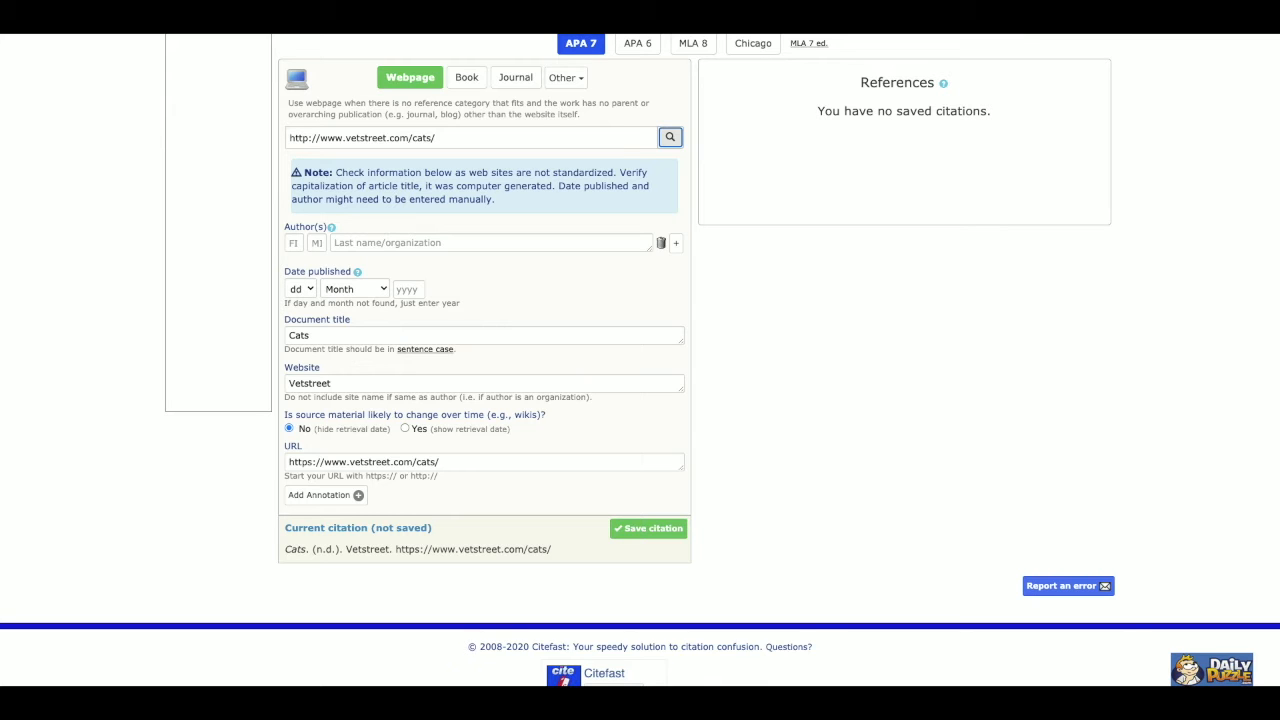
{"action": "scroll", "coordinate": [426, 502], "scroll_direction": "down", "scroll_amount": 1}
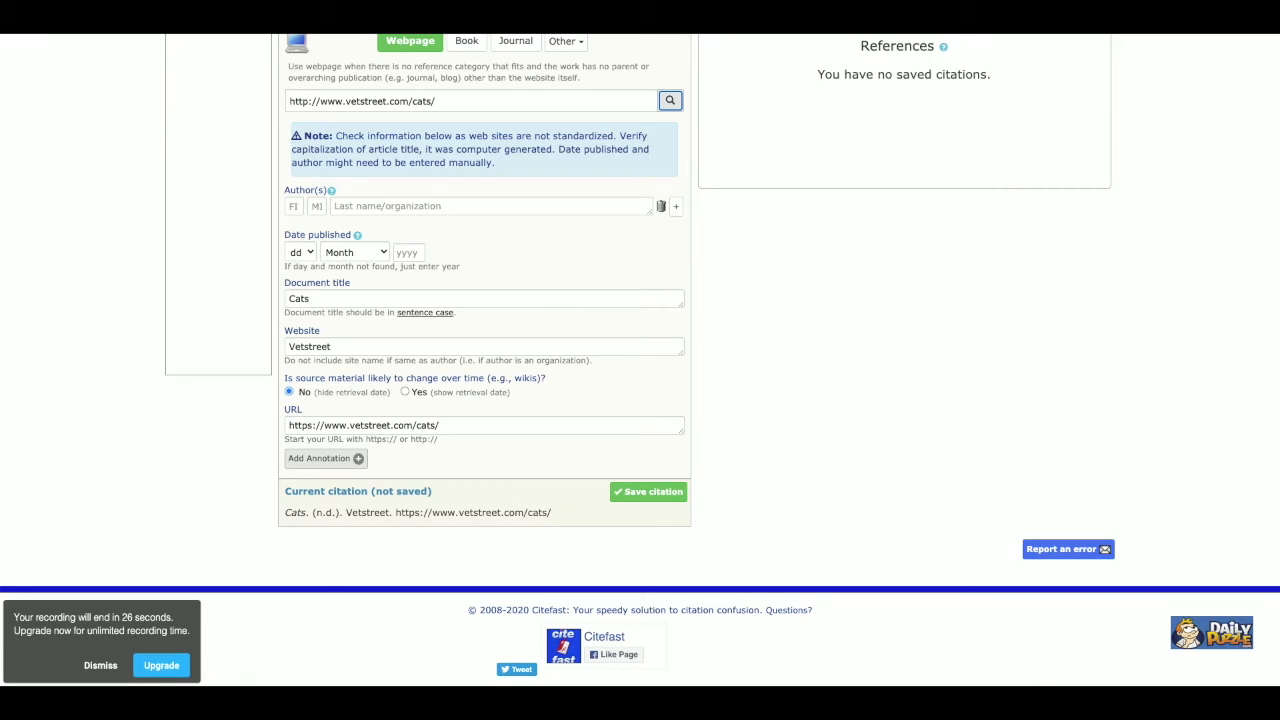
{"action": "left_click", "coordinate": [356, 458]}
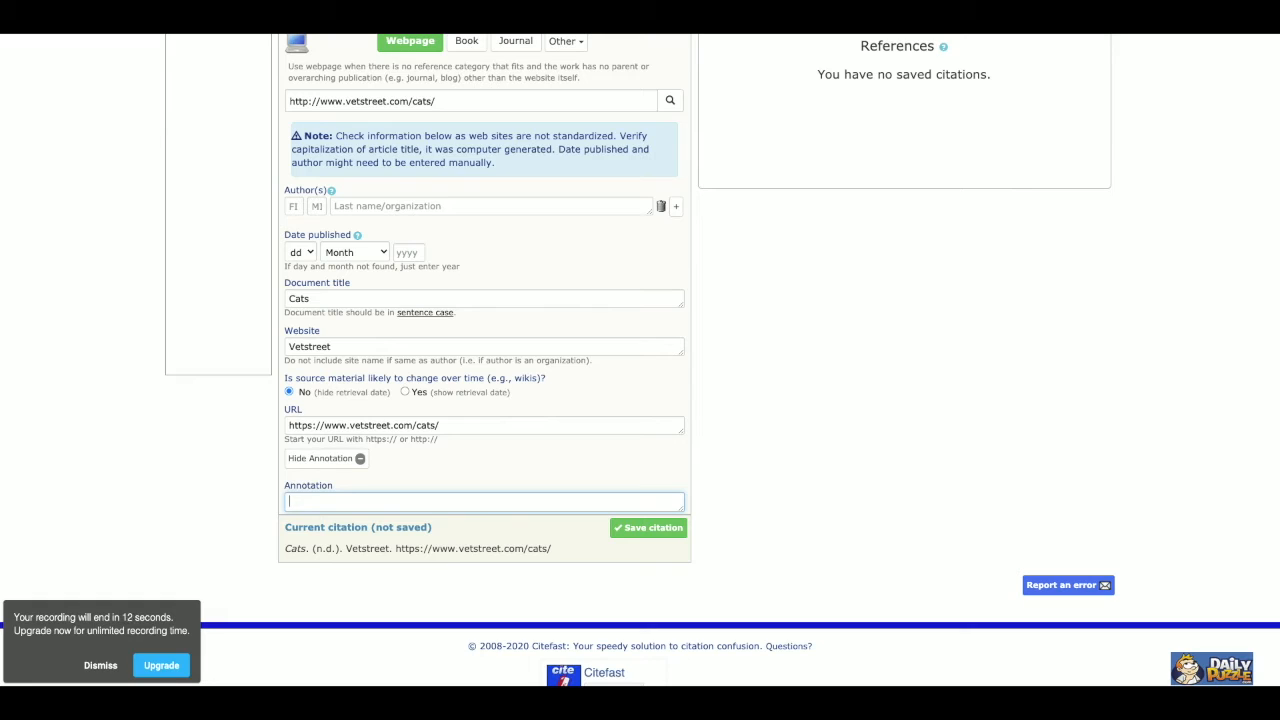
{"action": "type", "text": "I "}
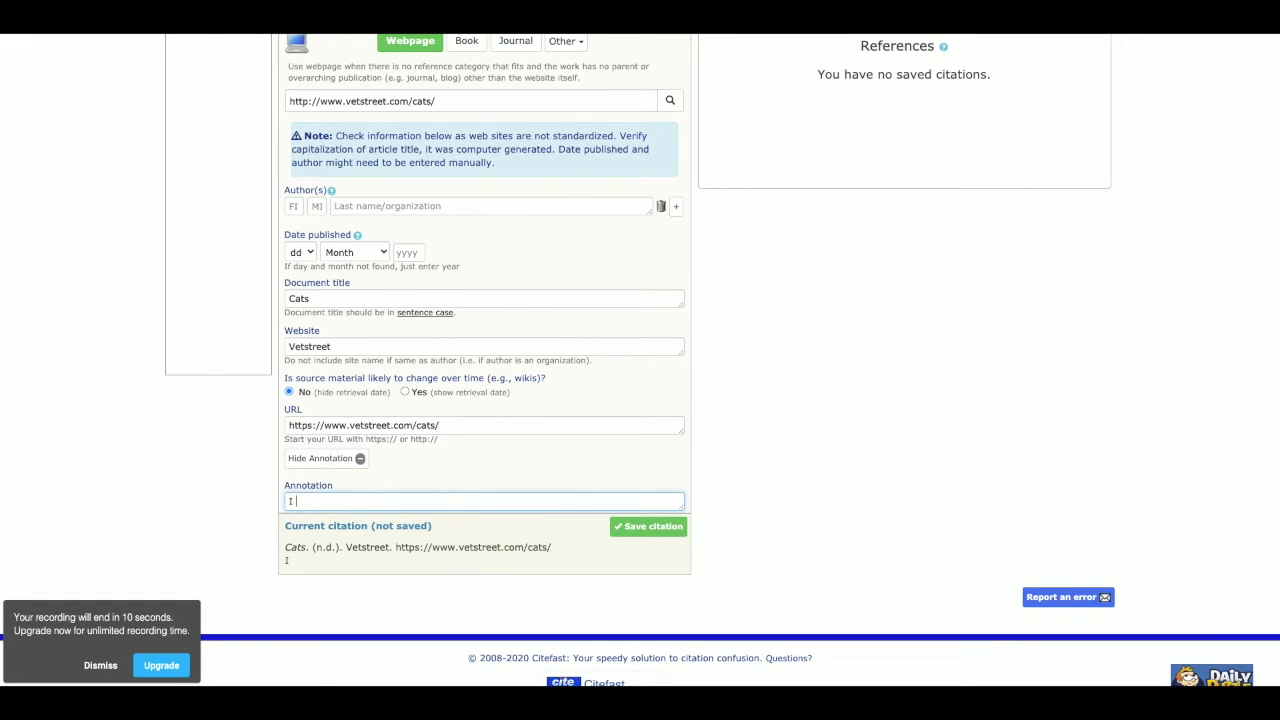
{"action": "type", "text": "used this for some information about cat care."}
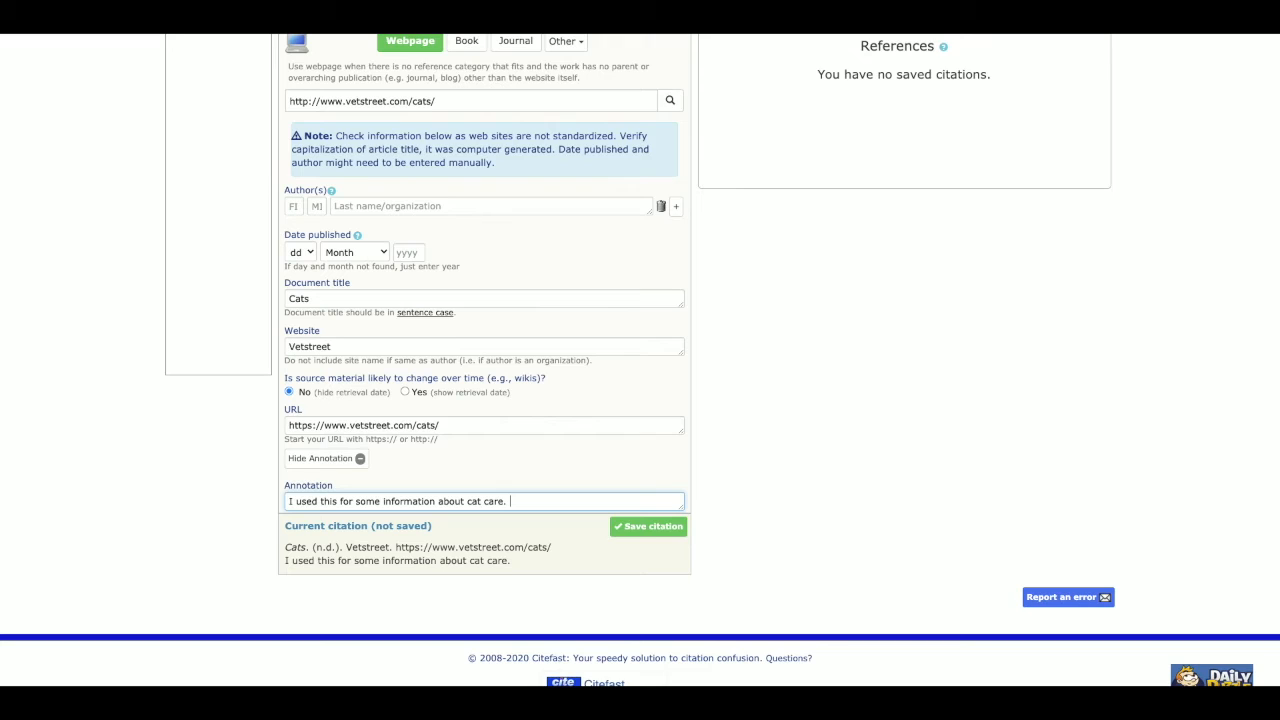
- Append "This is a commonly used site with valid information that is often quoted on major sites like "Wired" and "CBC"." and save the citation
{"action": "type", "text": "This is a commonly used site "}
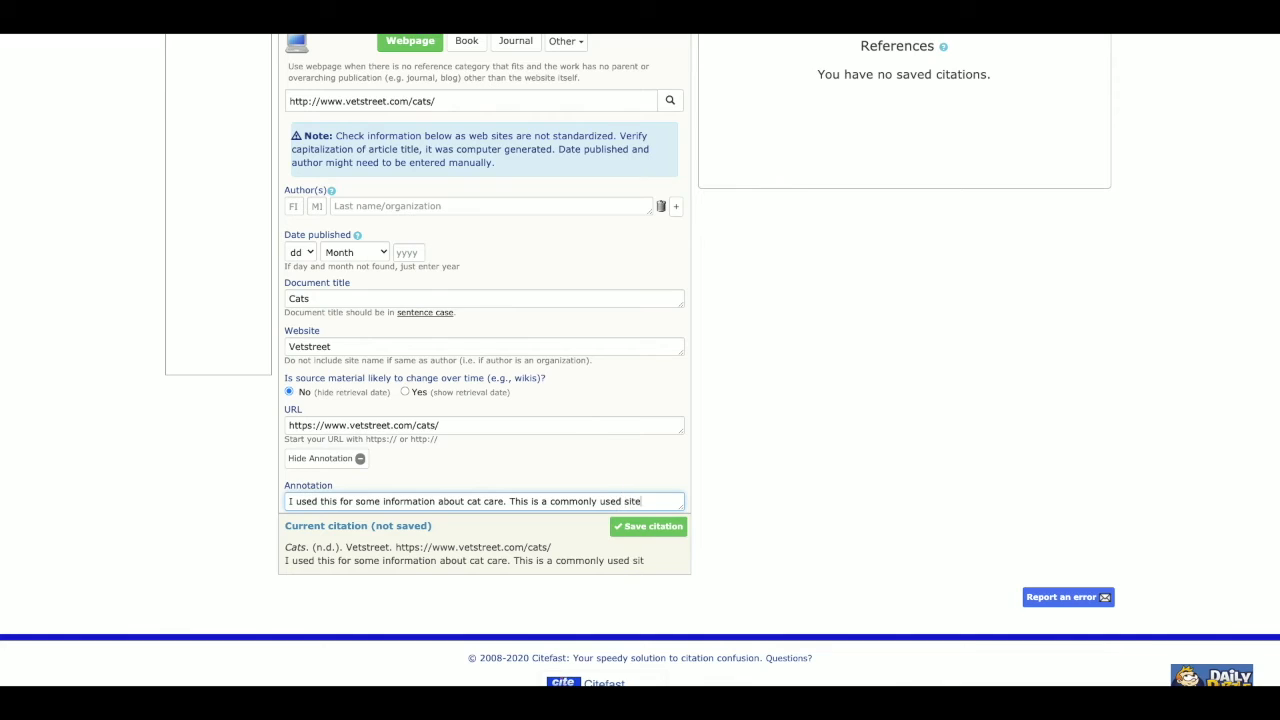
{"action": "type", "text": "with valid inform"}
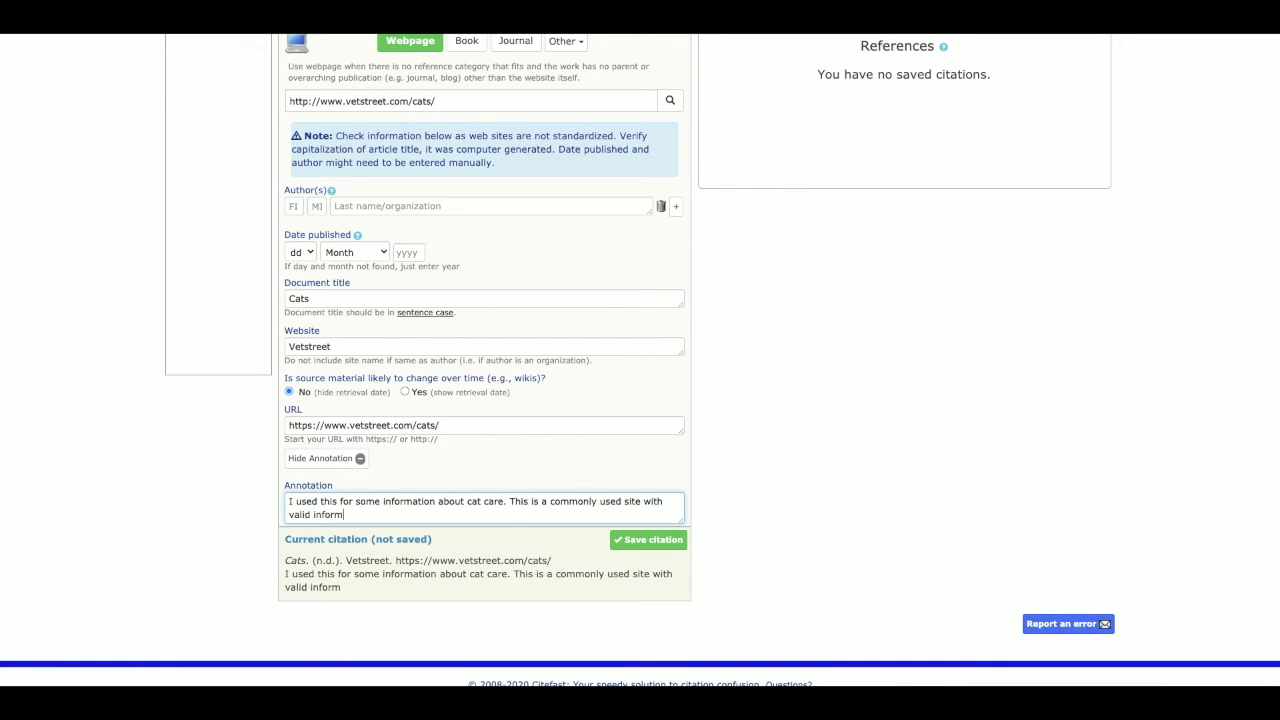
{"action": "type", "text": "ation that is often q"}
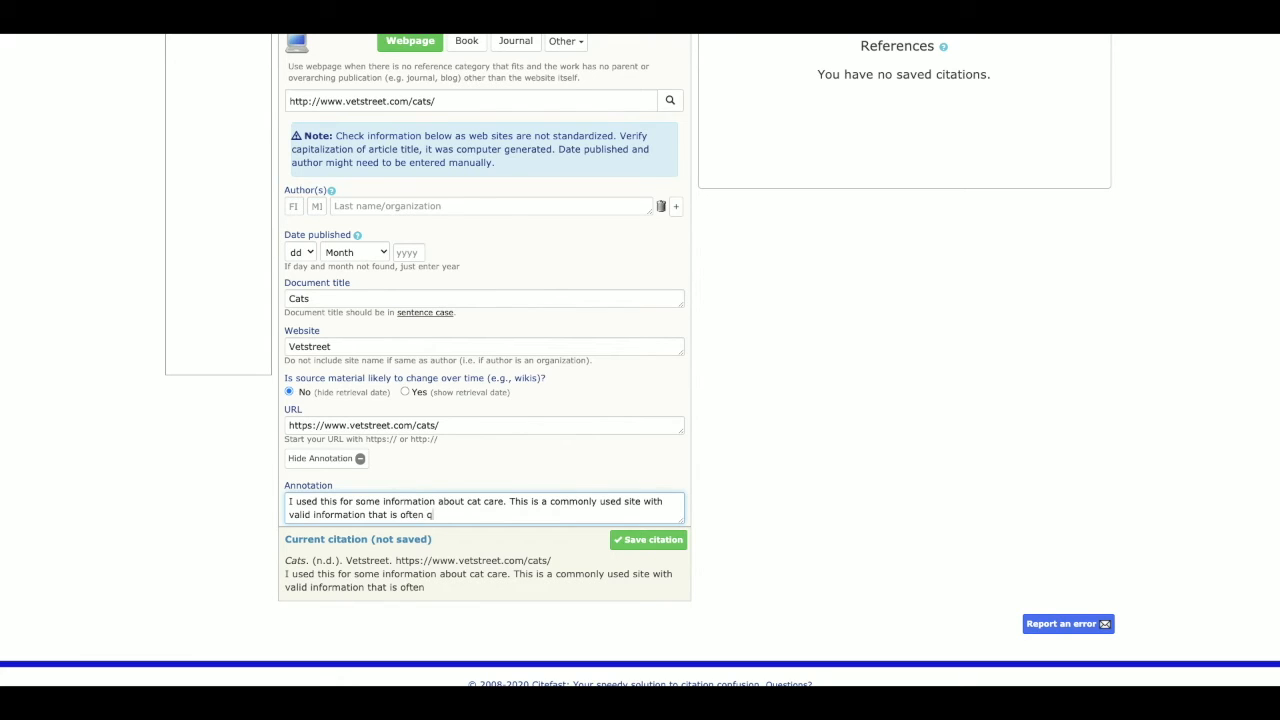
{"action": "type", "text": "uoted on major sites like "}
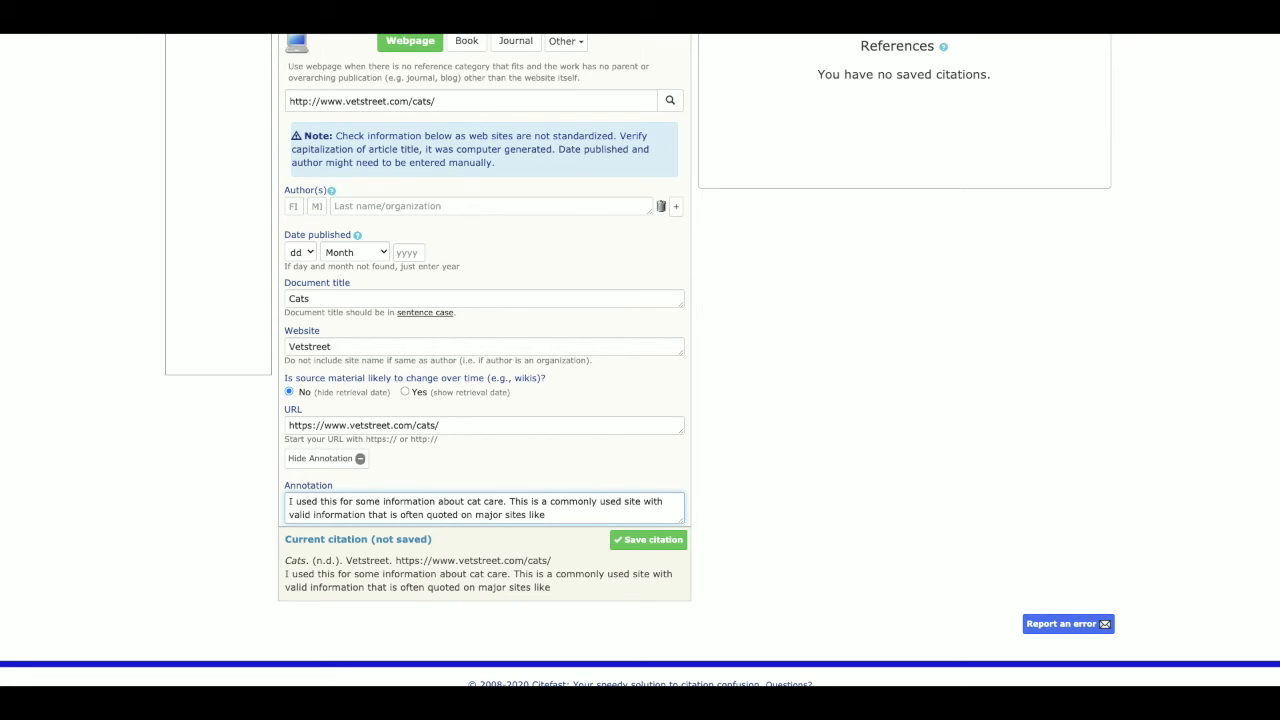
{"action": "type", "text": "\"Wired\" and \"CBC\"."}
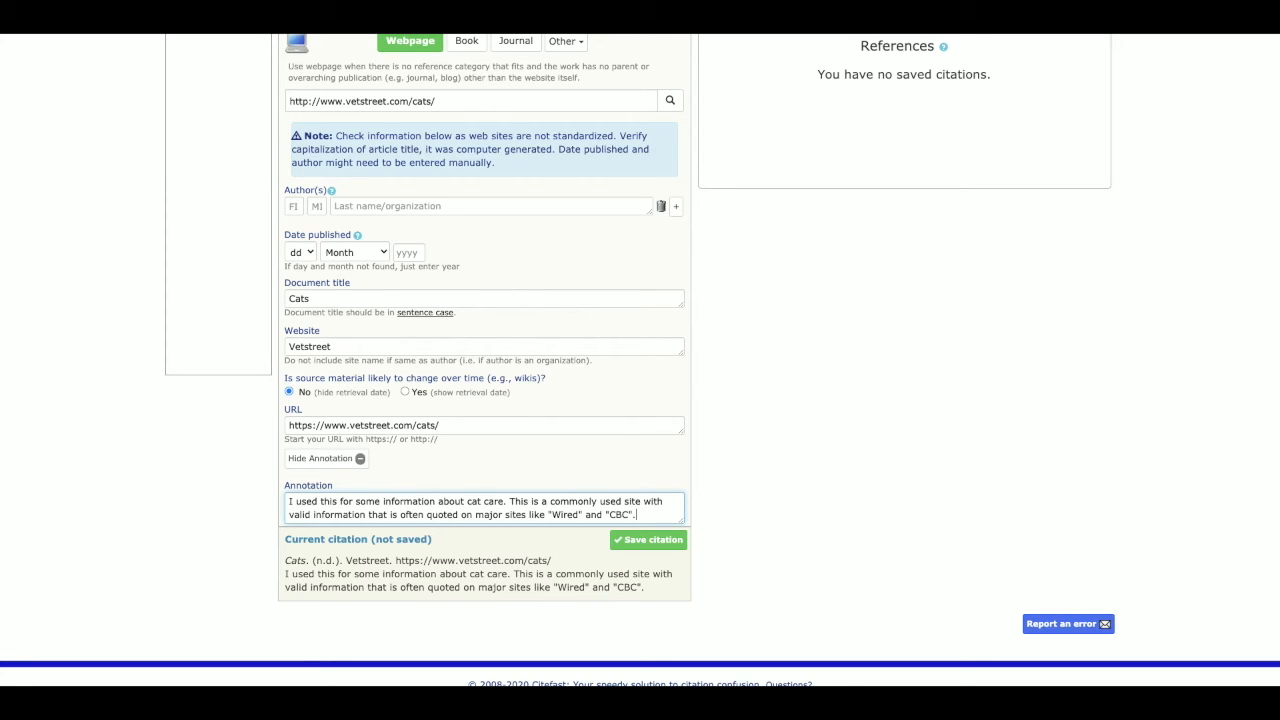
{"action": "left_click", "coordinate": [643, 541]}
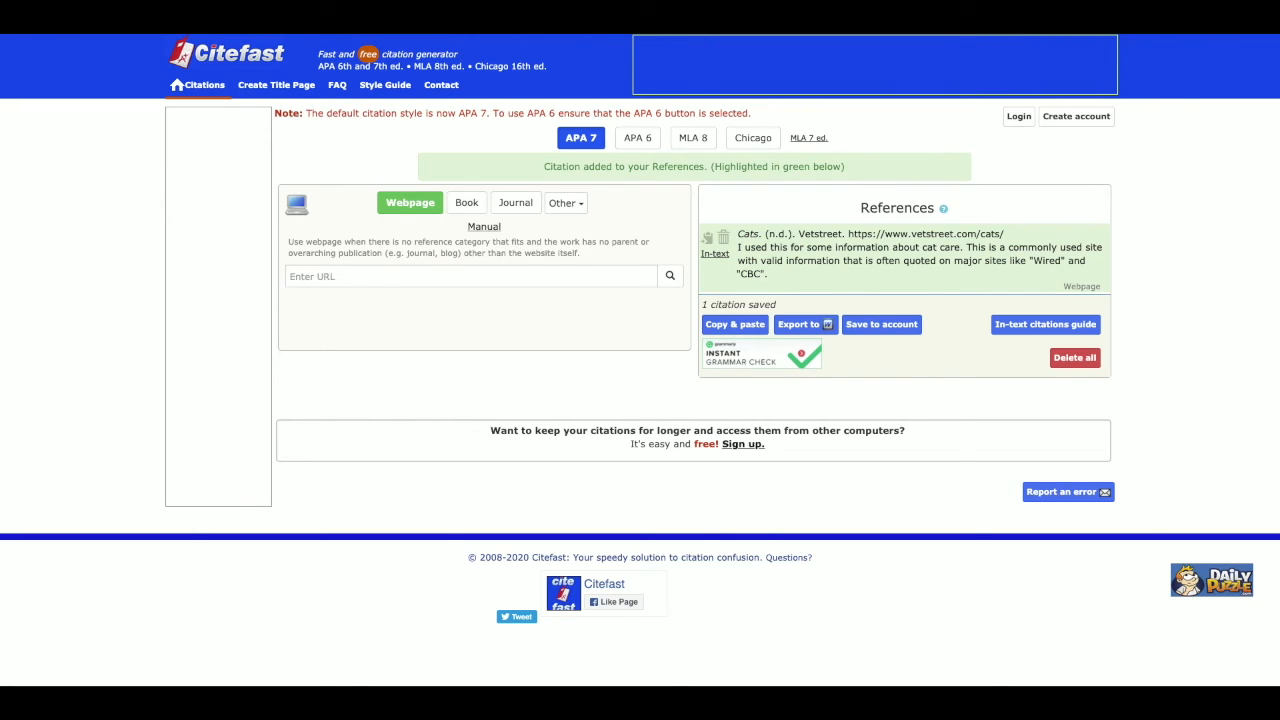
{"action": "left_click", "coordinate": [358, 279]}
{"action": "type", "text": "https://www.mentalfloss.com/article/578211/cat-facts"}
{"action": "left_click", "coordinate": [670, 277]}
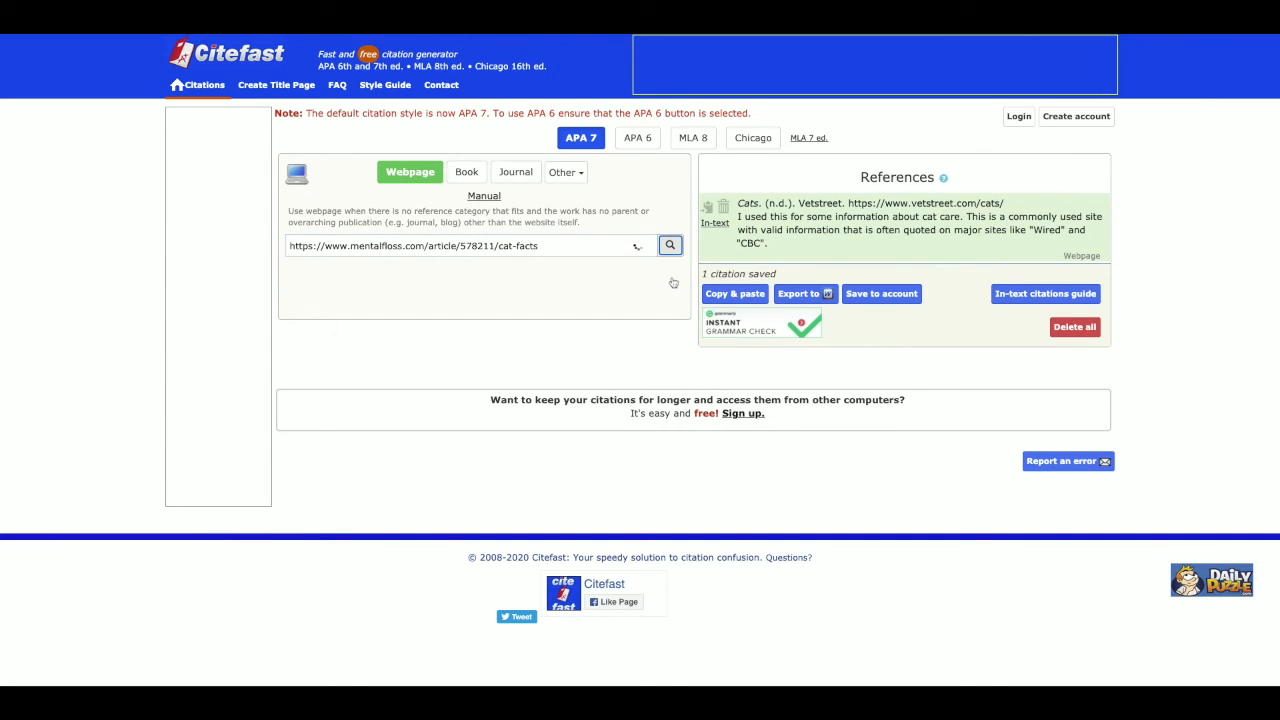
- Start the Mental Floss citation's annotation with "I used a few interesting facts from this site"
{"action": "scroll", "coordinate": [560, 445], "scroll_direction": "down", "scroll_amount": 1}
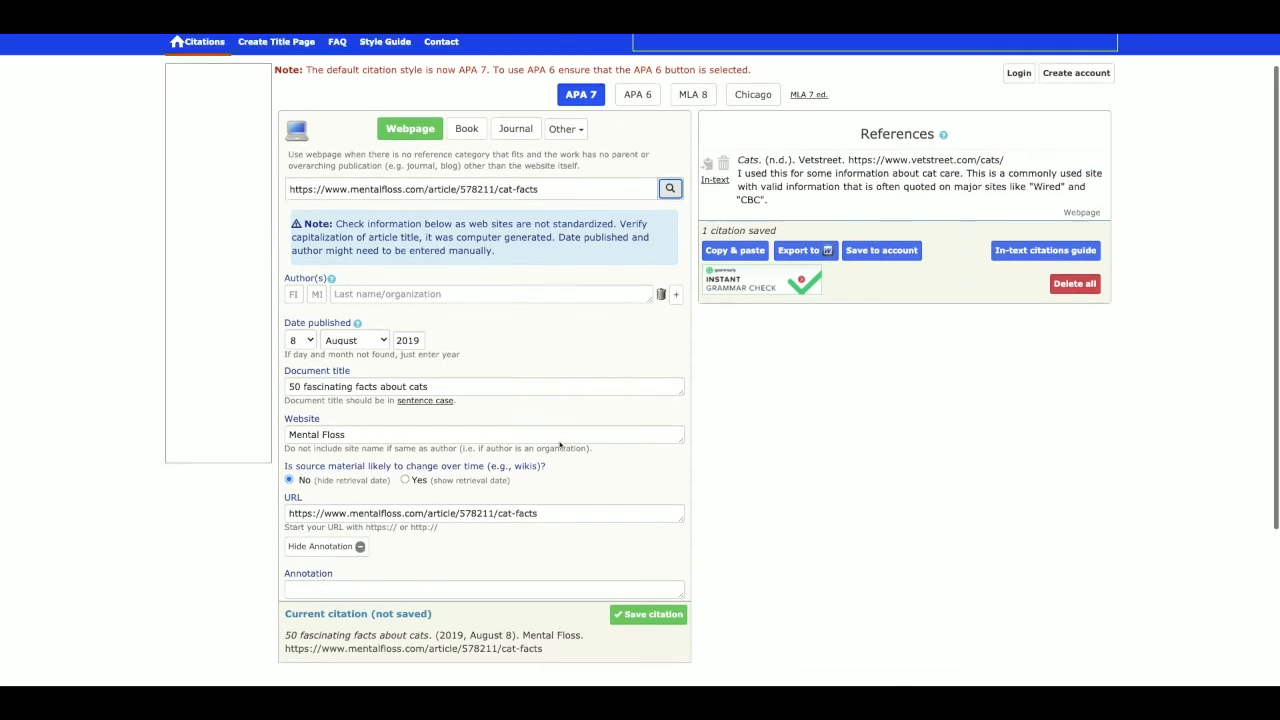
{"action": "scroll", "coordinate": [560, 445], "scroll_direction": "down", "scroll_amount": 2}
{"action": "left_click", "coordinate": [308, 373]}
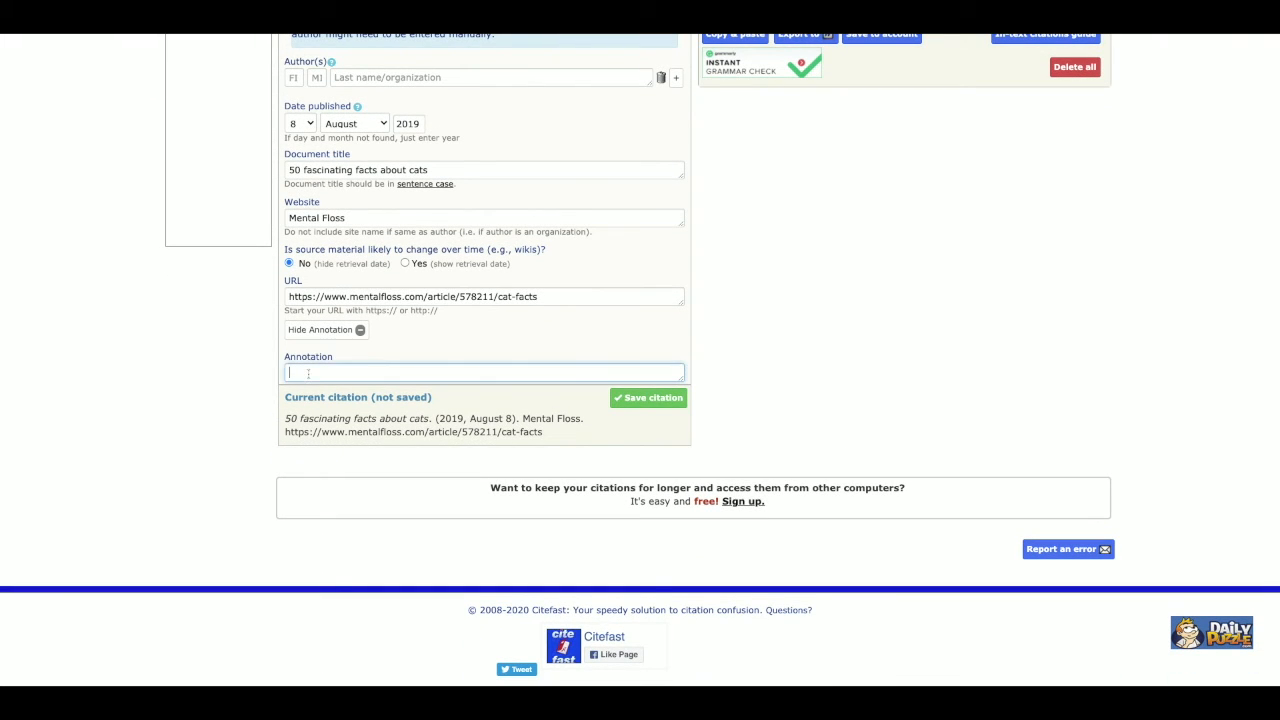
{"action": "scroll", "coordinate": [376, 366], "scroll_direction": "up", "scroll_amount": 1}
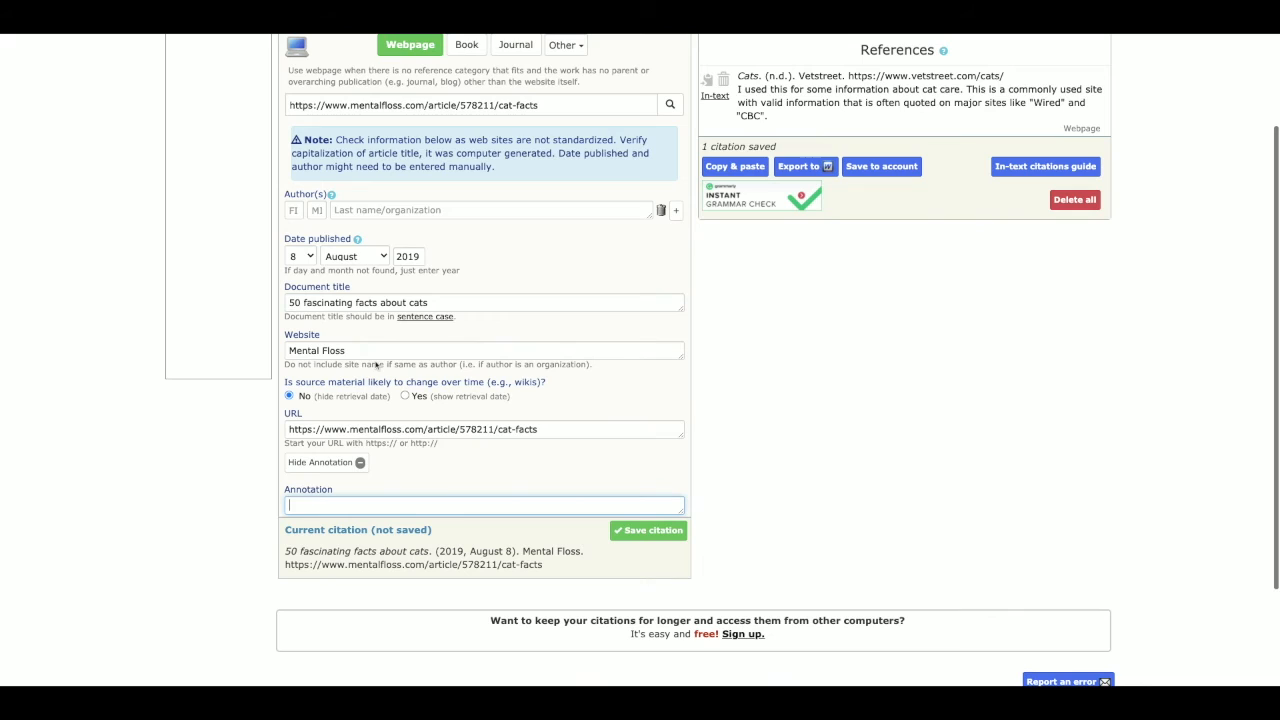
{"action": "type", "text": "I used a few "}
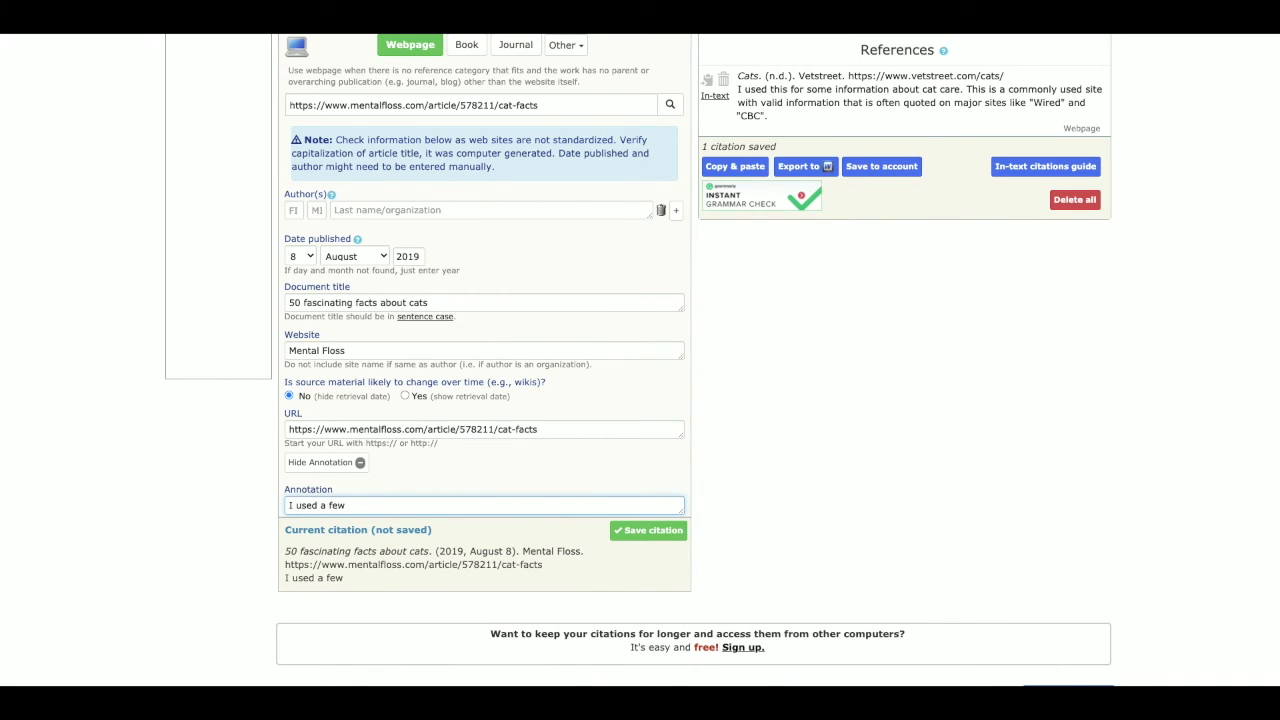
{"action": "type", "text": "interesting facts from this sit"}
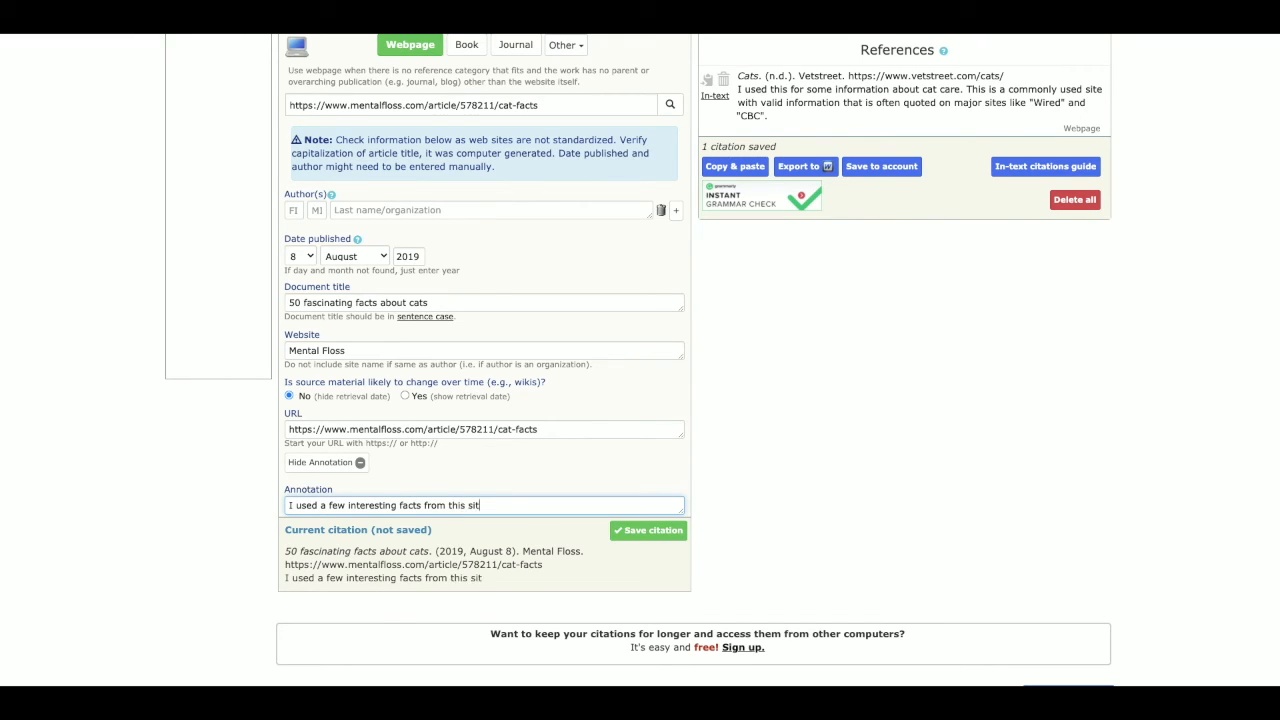
- Append "This is valid because Mentalfloss is a popular and widely used blog that is often referenced in other sources." and save the citation
{"action": "type", "text": "e. This is valid because Mentalfloss is a popular and widely used blog that"}
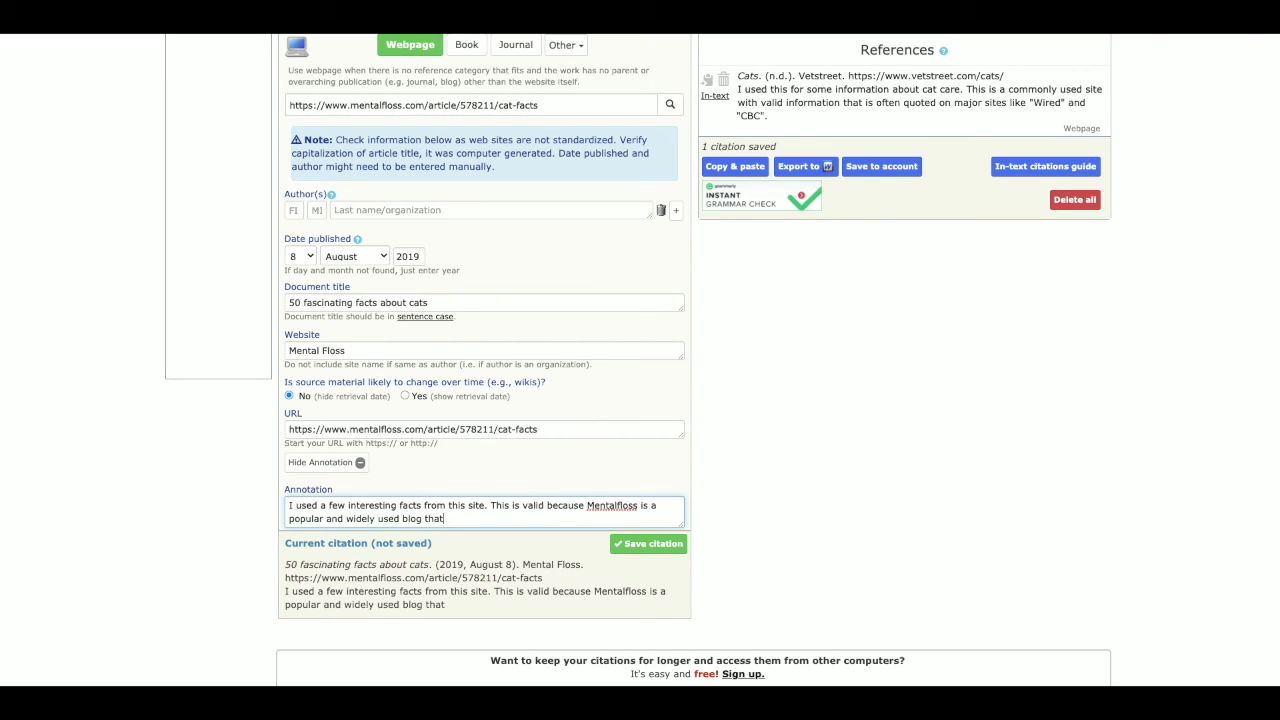
{"action": "type", "text": " is often referenced in other"}
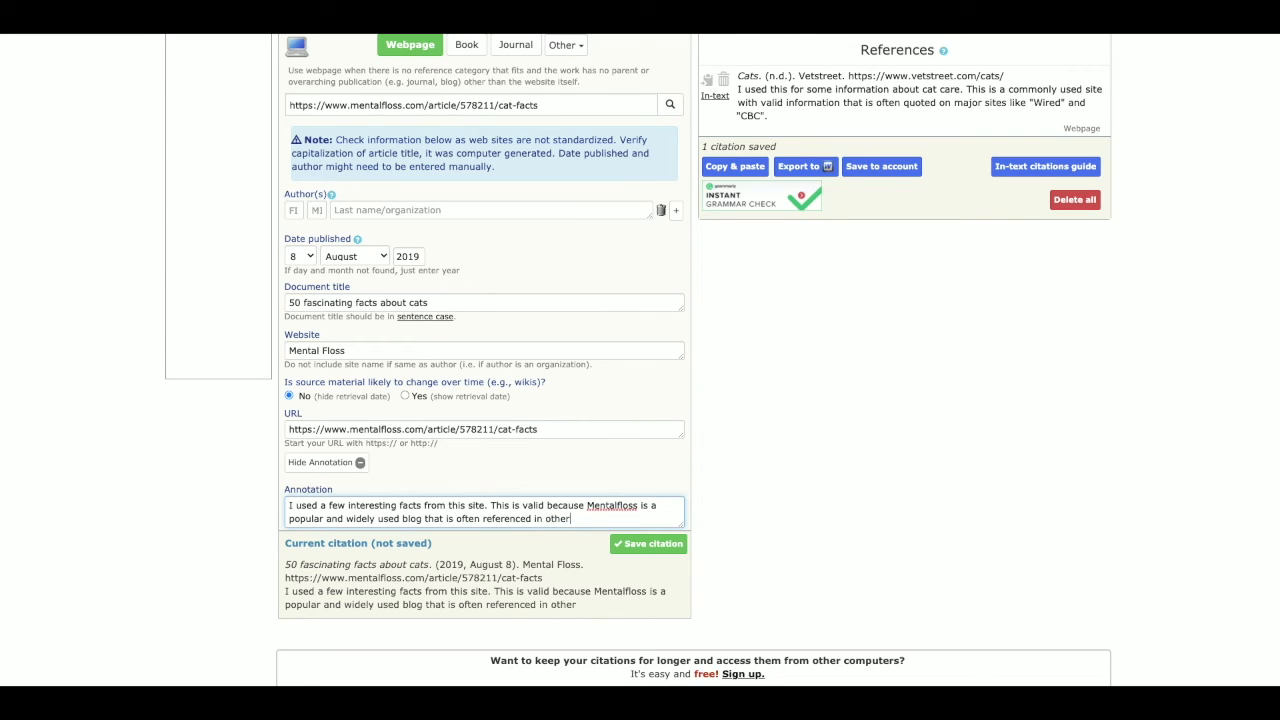
{"action": "type", "text": " sources."}
{"action": "left_click", "coordinate": [649, 545]}
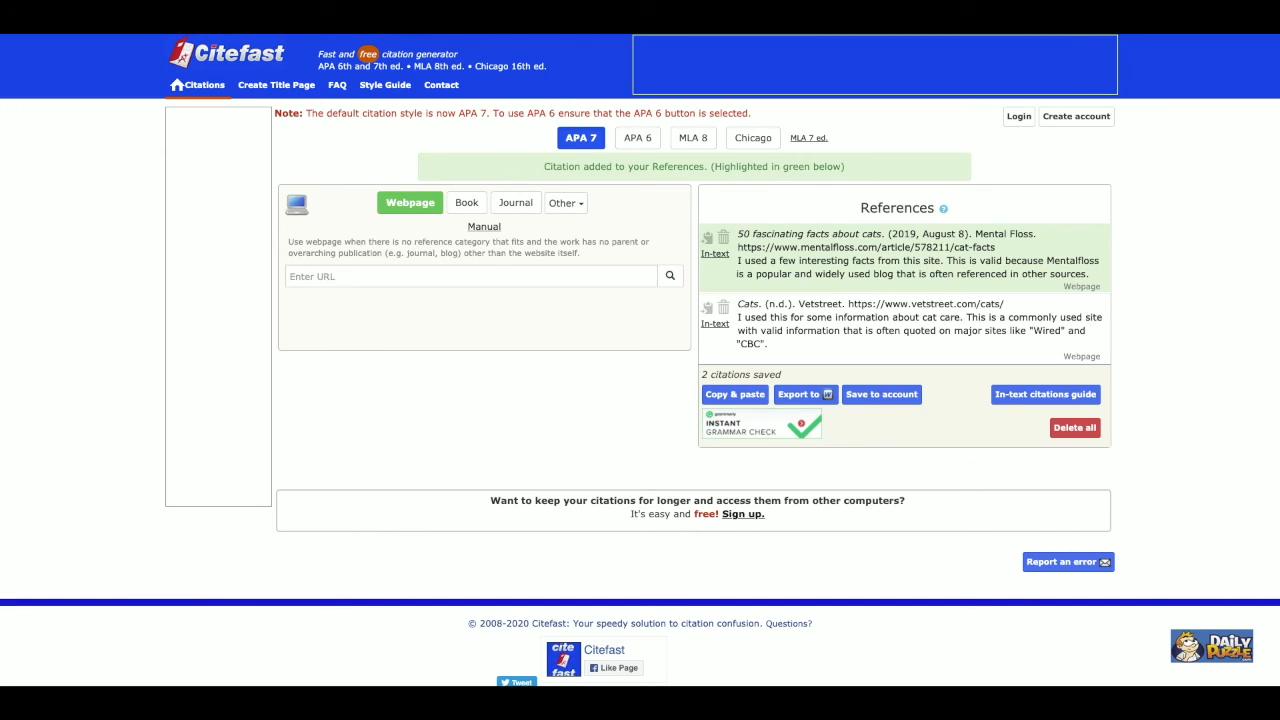
{"action": "left_click", "coordinate": [339, 277]}
{"action": "type", "text": "https://www.aspca.org/pet-care/cat-care/general-cat-care"}
{"action": "left_click", "coordinate": [670, 275]}
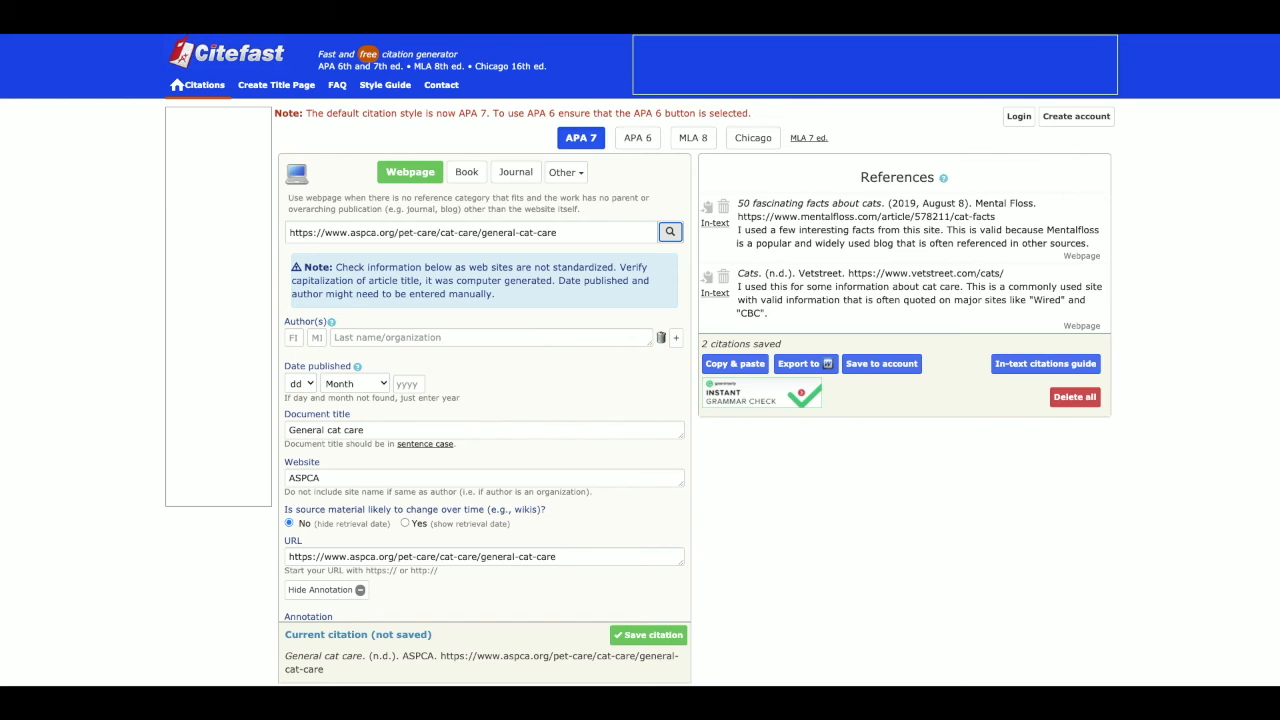
- Start the ASPCA citation's annotation with "I found some good information about pet care. This is valid"
{"action": "scroll", "coordinate": [640, 360], "scroll_direction": "down", "scroll_amount": 3}
{"action": "scroll", "coordinate": [640, 360], "scroll_direction": "up", "scroll_amount": 1}
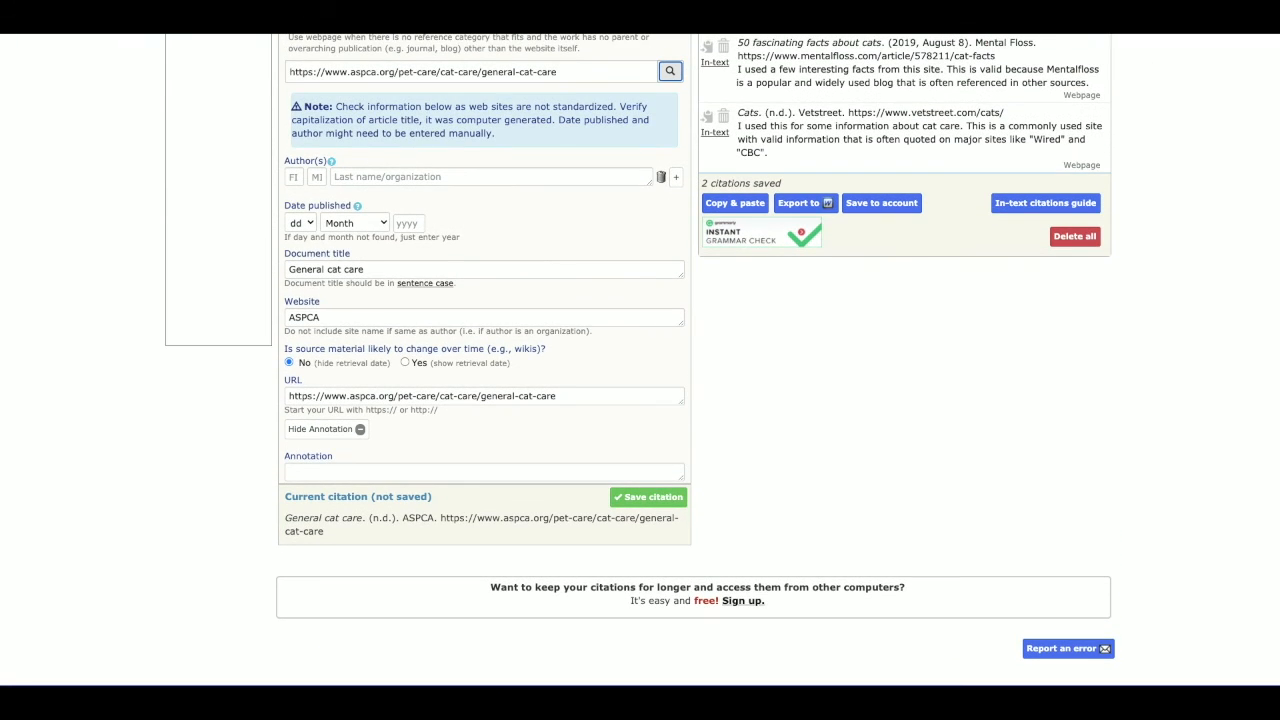
{"action": "scroll", "coordinate": [640, 360], "scroll_direction": "up", "scroll_amount": 1}
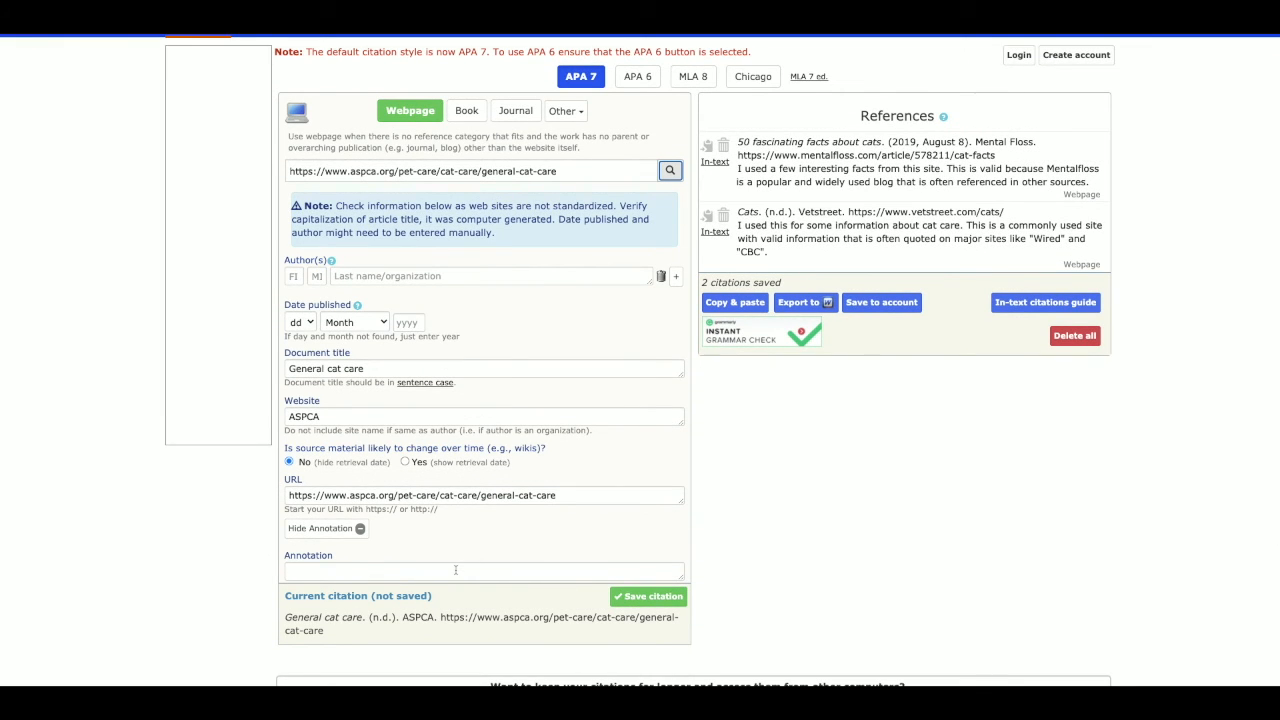
{"action": "left_click", "coordinate": [455, 569]}
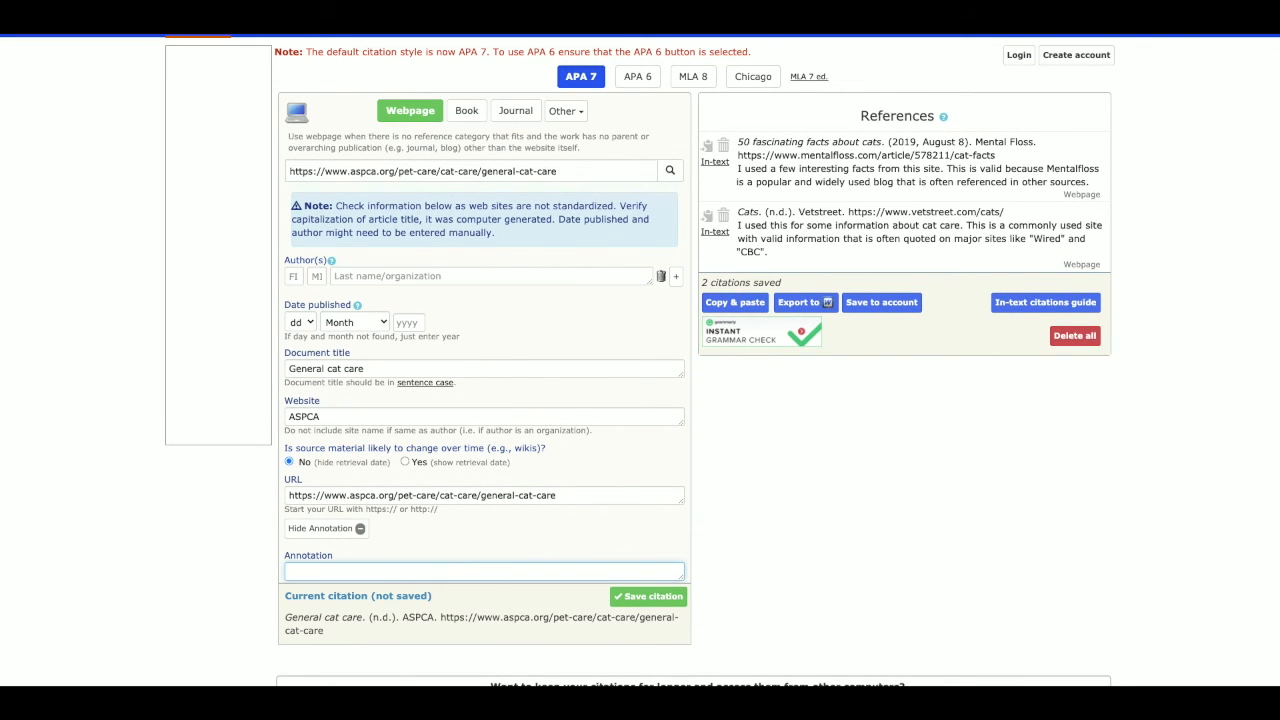
{"action": "type", "text": "I fou"}
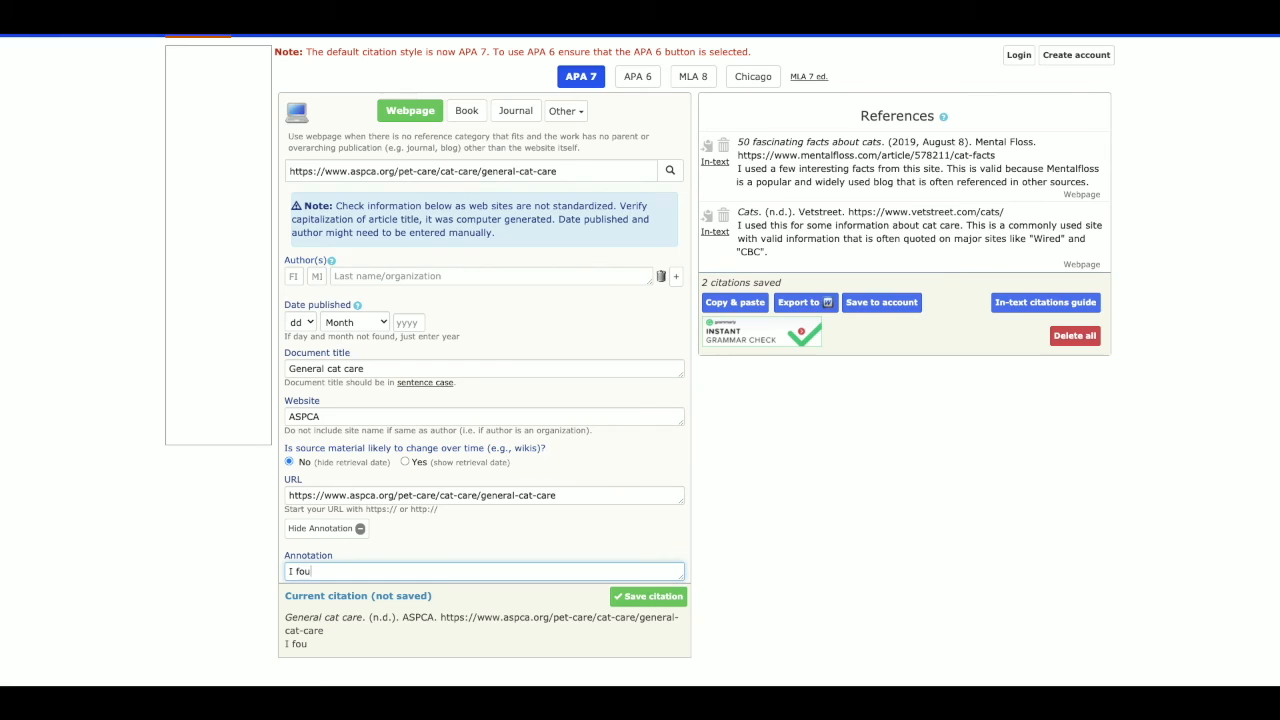
{"action": "type", "text": "nd some good infor"}
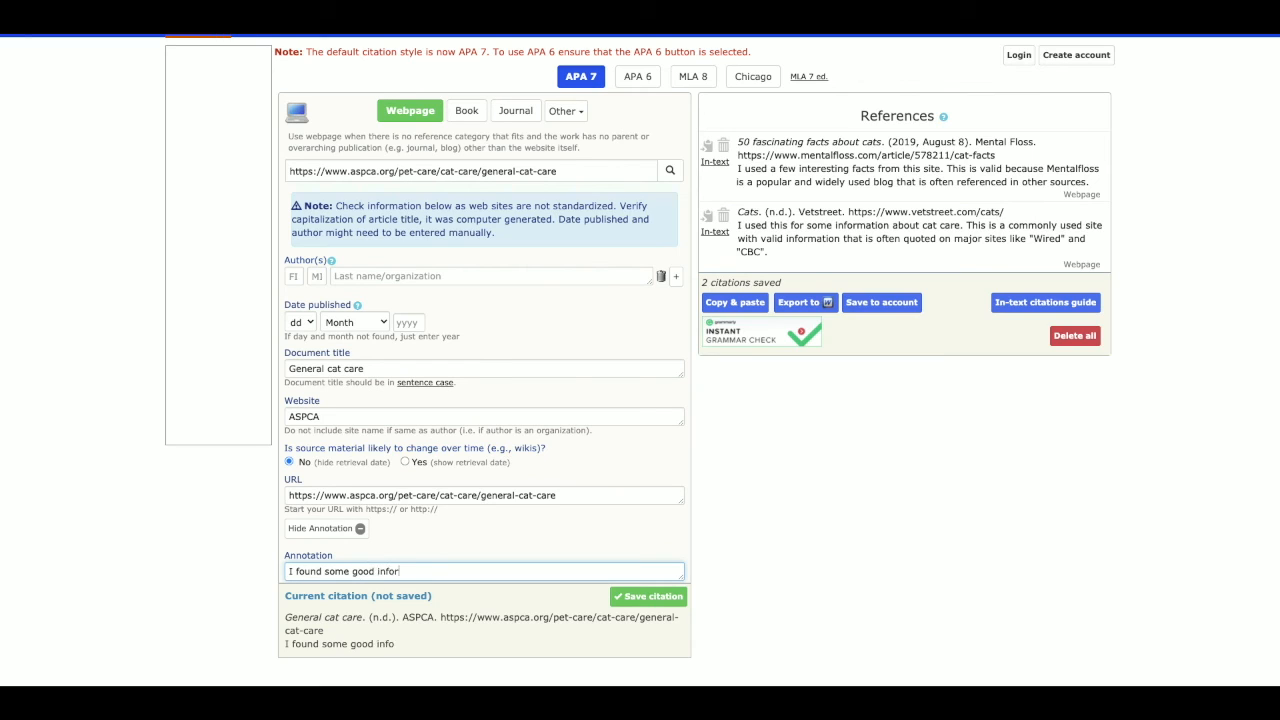
{"action": "type", "text": "mation about pet ca"}
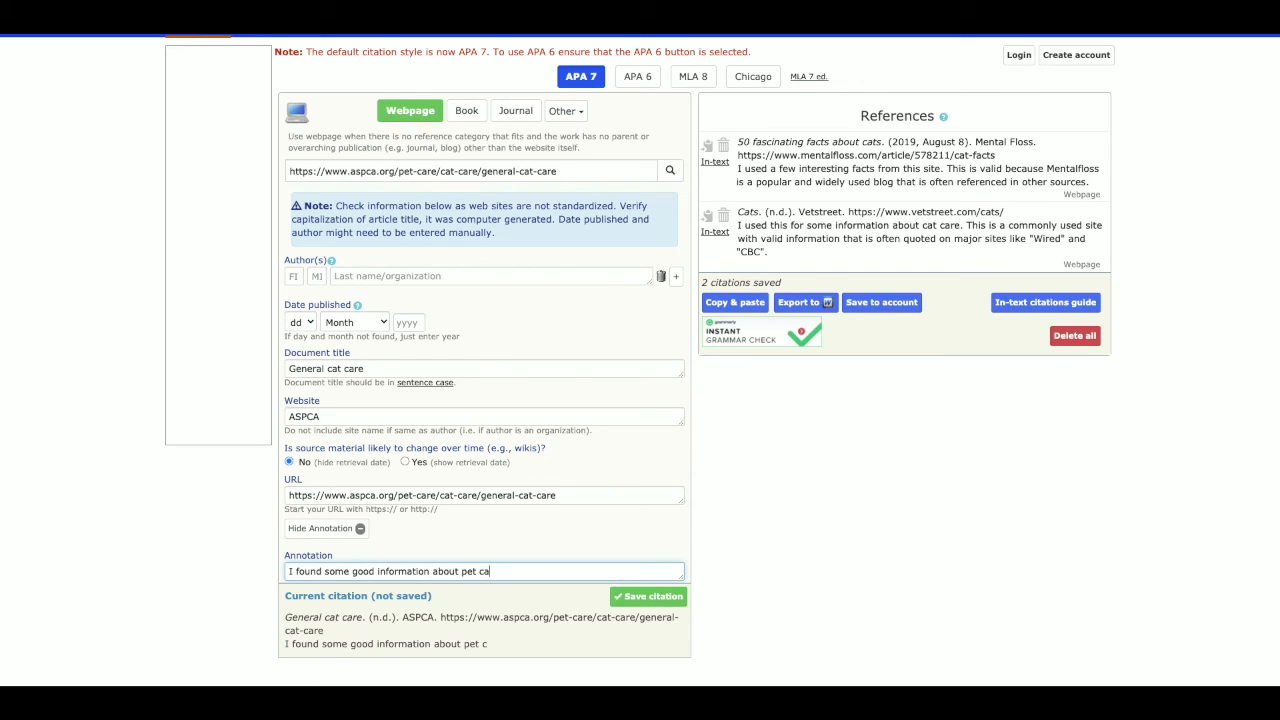
{"action": "type", "text": "re. This is valid beca"}
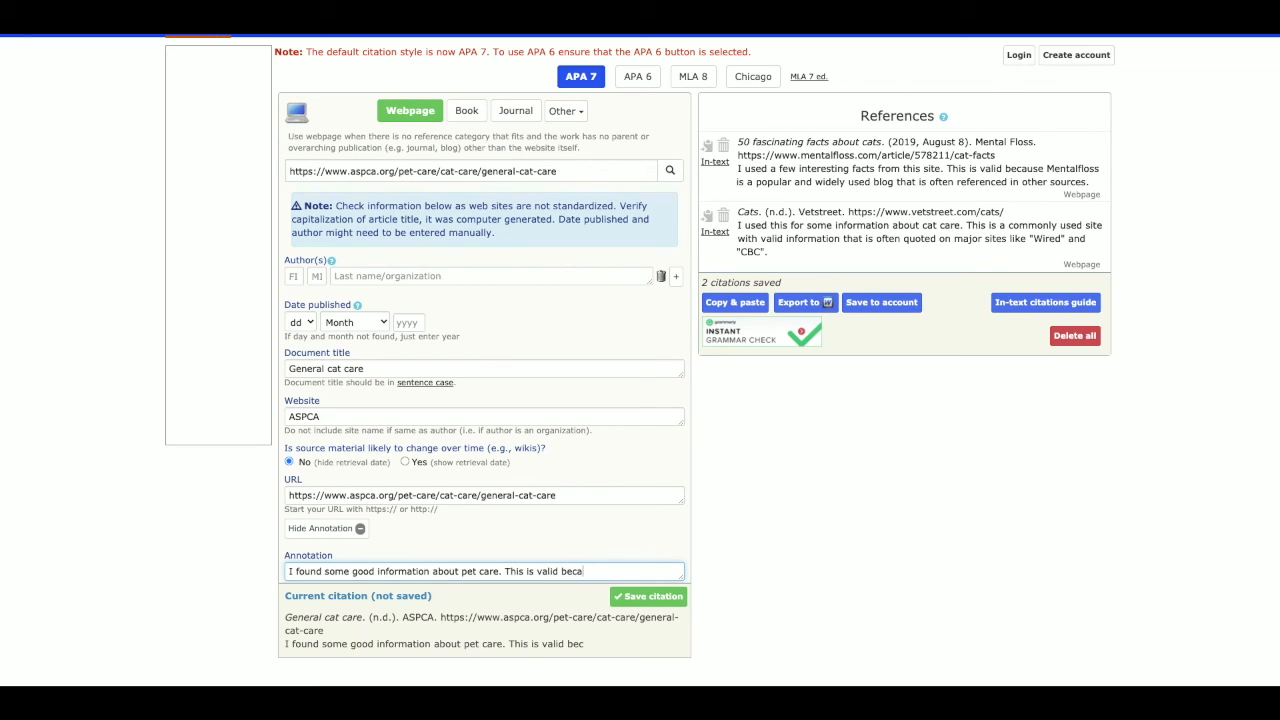
- Finish the annotation with "because ASPCA is a major organization for looking after domestic animals in North America." and save the citation
{"action": "type", "text": "use ASPCA is a major o"}
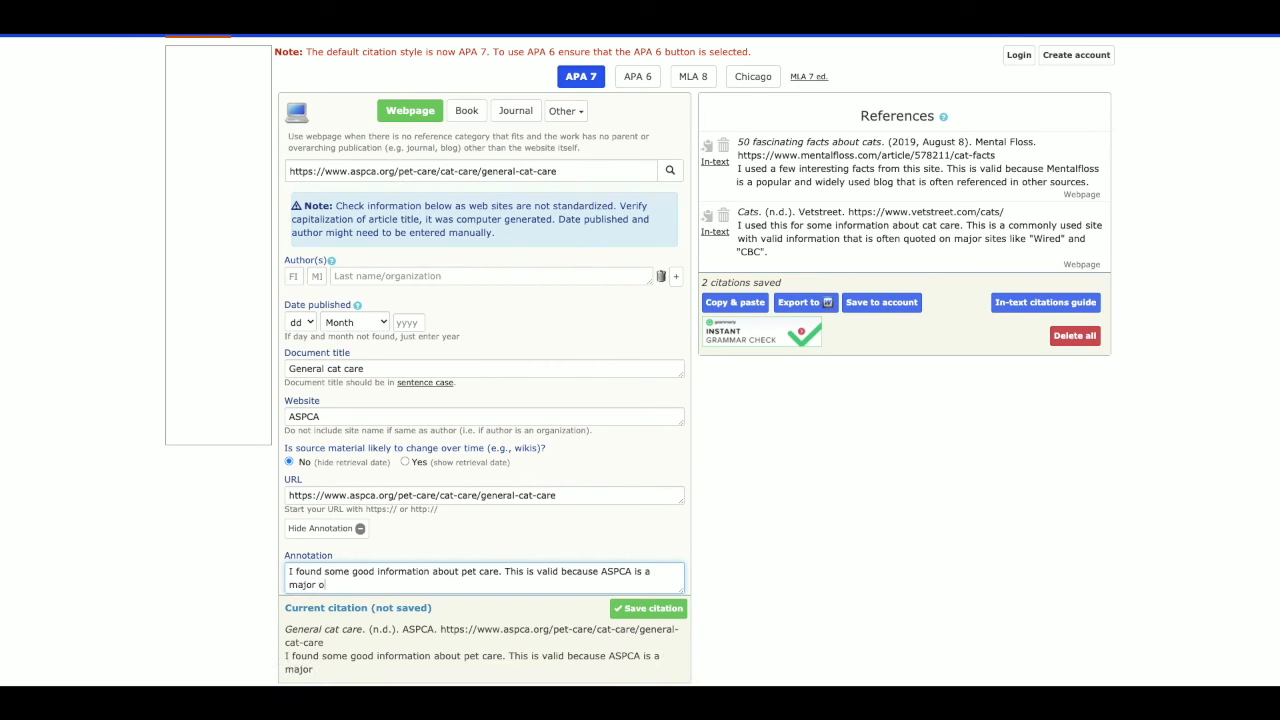
{"action": "type", "text": "rganization for"}
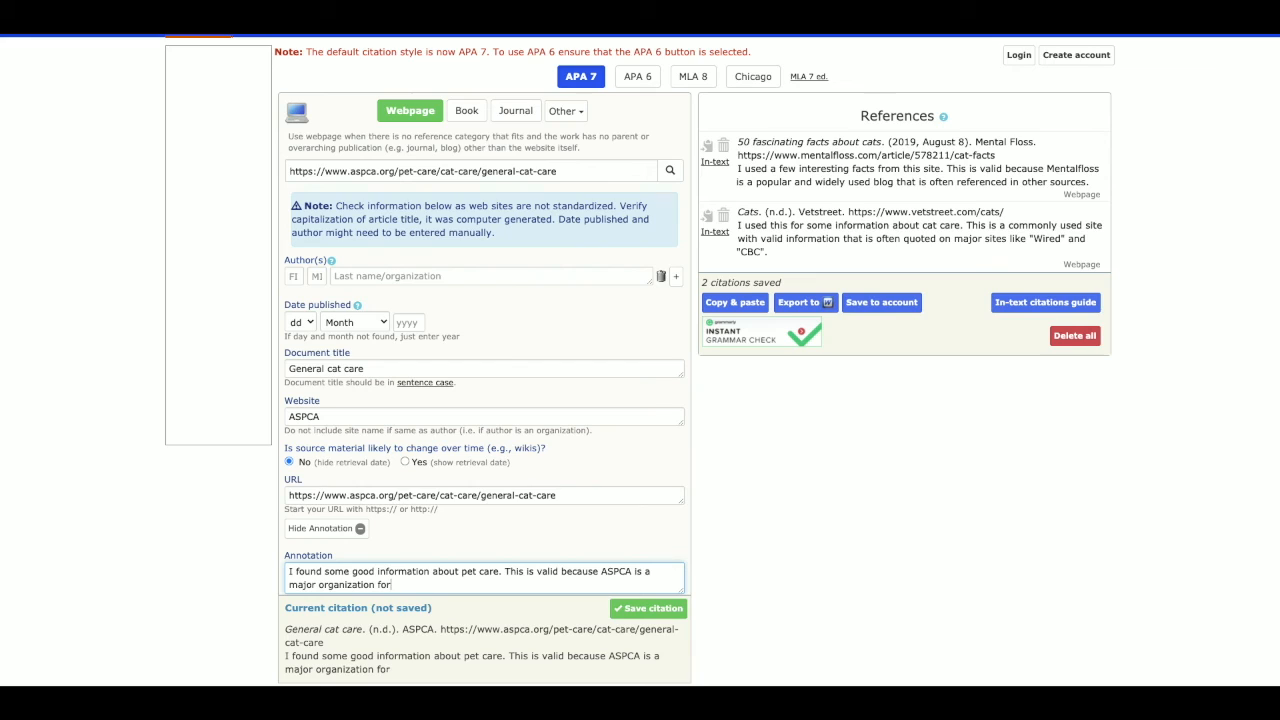
{"action": "type", "text": " looking after domes"}
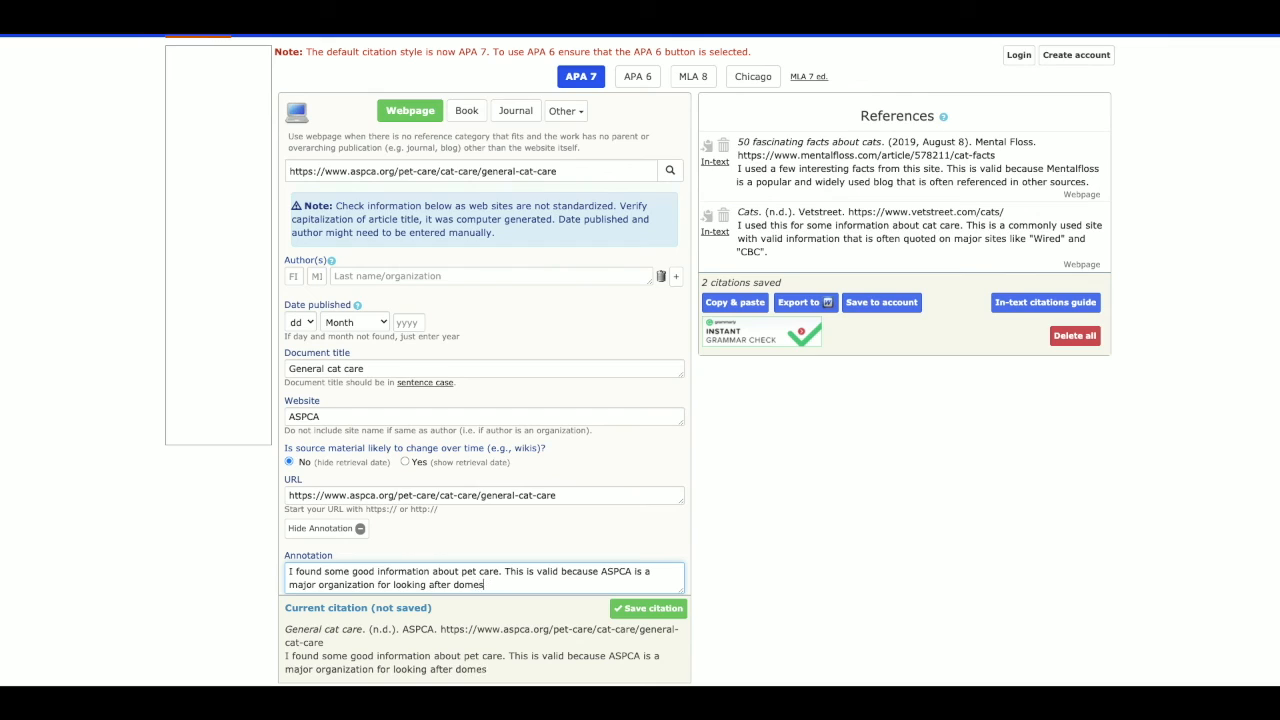
{"action": "type", "text": "tic animals in North America."}
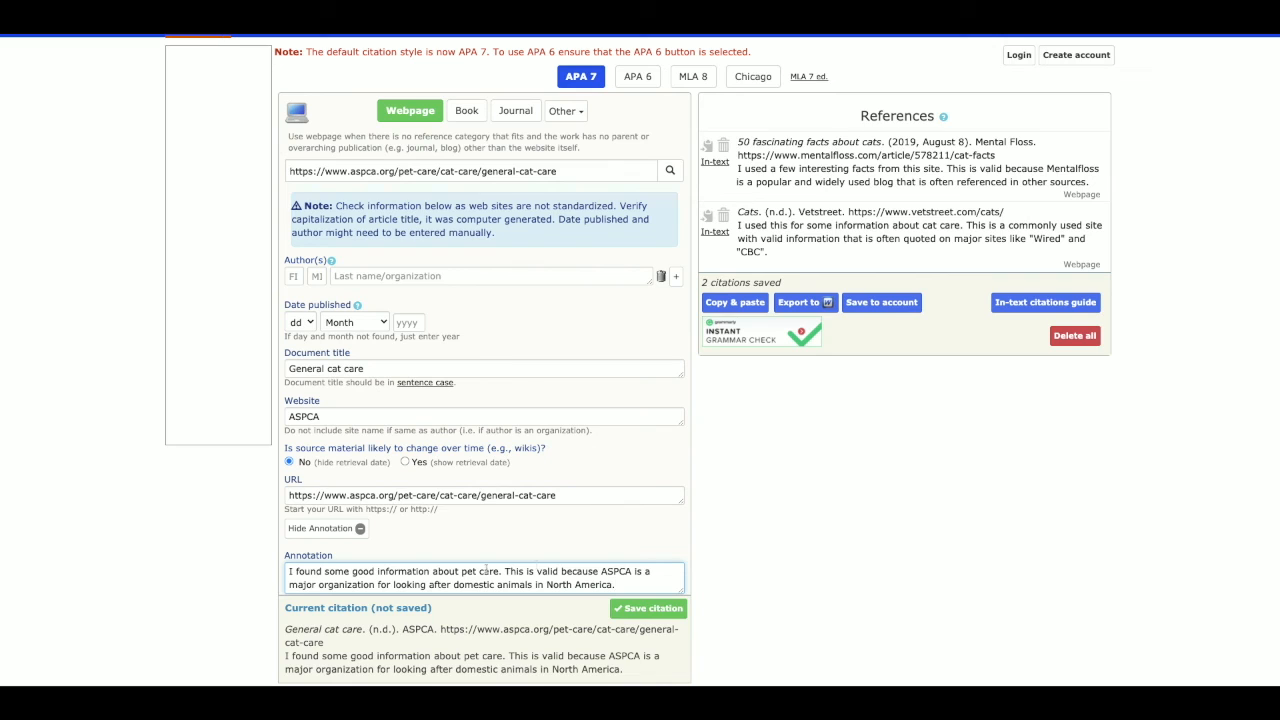
{"action": "left_click", "coordinate": [643, 608]}
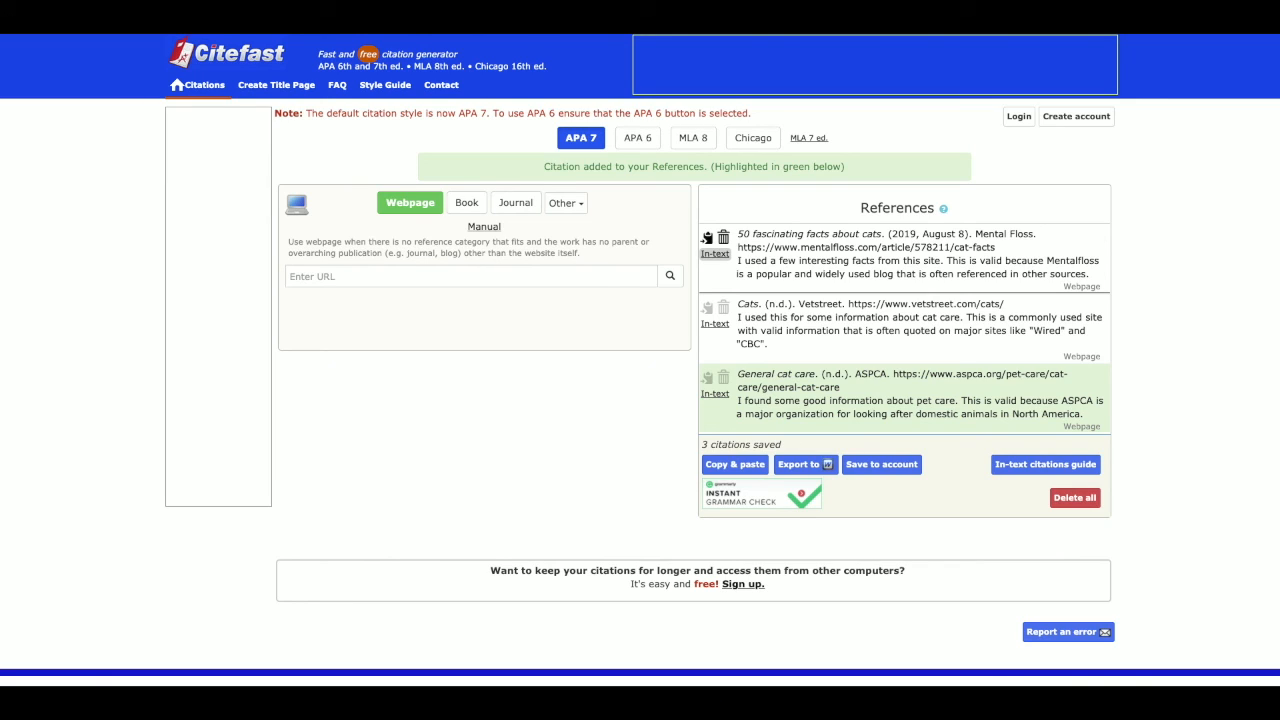
- Show the in-text citation of each of the three saved references, highlighting the one for "50 fascinating facts about cats"
{"action": "left_click", "coordinate": [715, 253]}
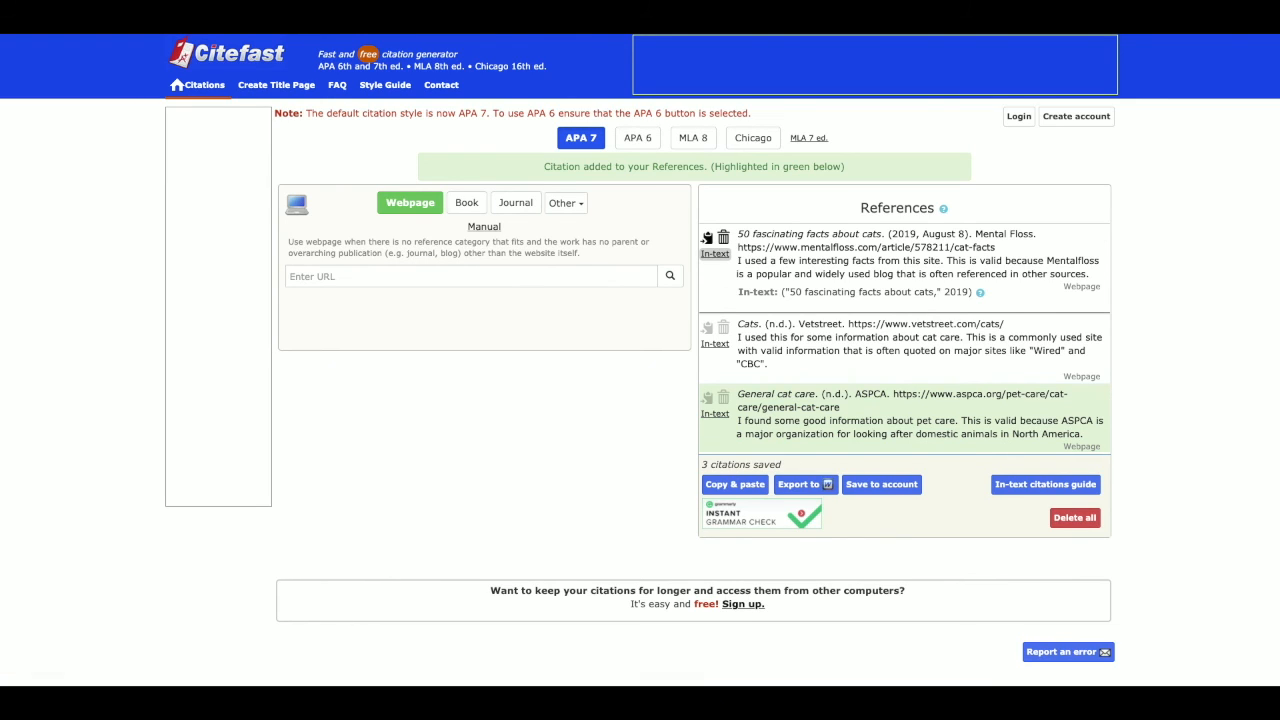
{"action": "left_click_drag", "start_coordinate": [783, 291], "coordinate": [971, 293]}
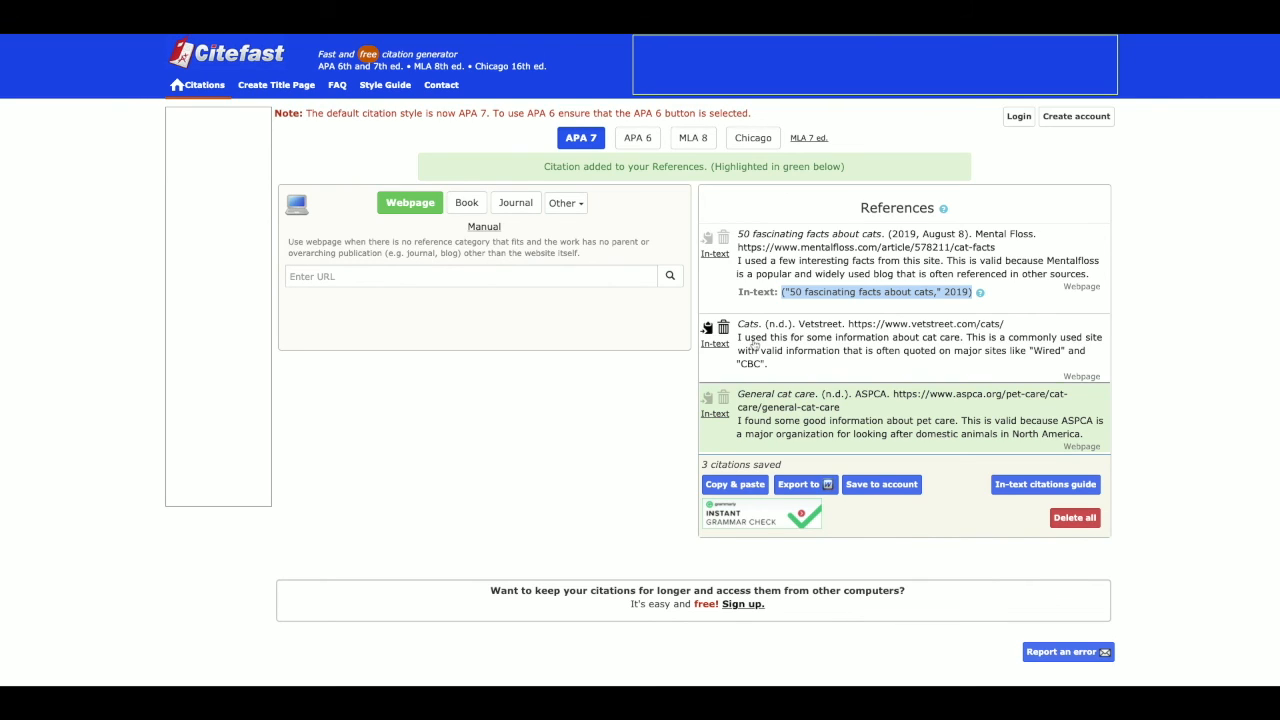
{"action": "left_click", "coordinate": [715, 343]}
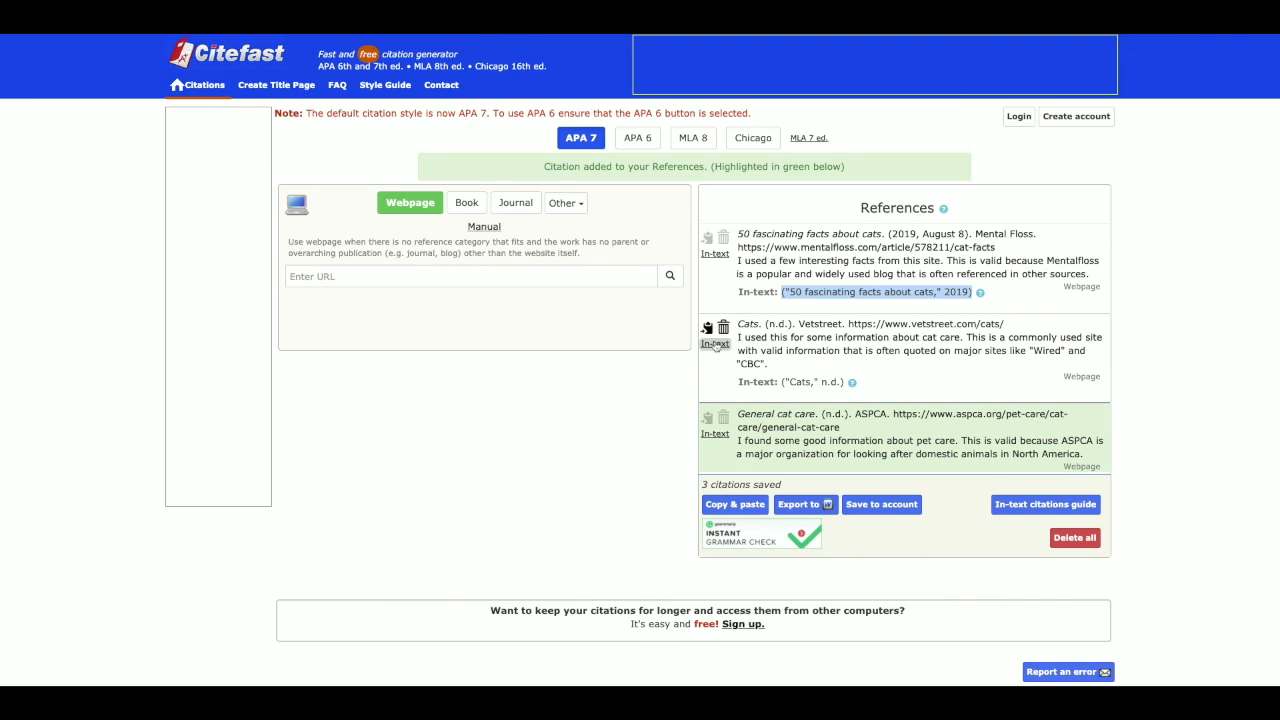
{"action": "left_click", "coordinate": [715, 434]}
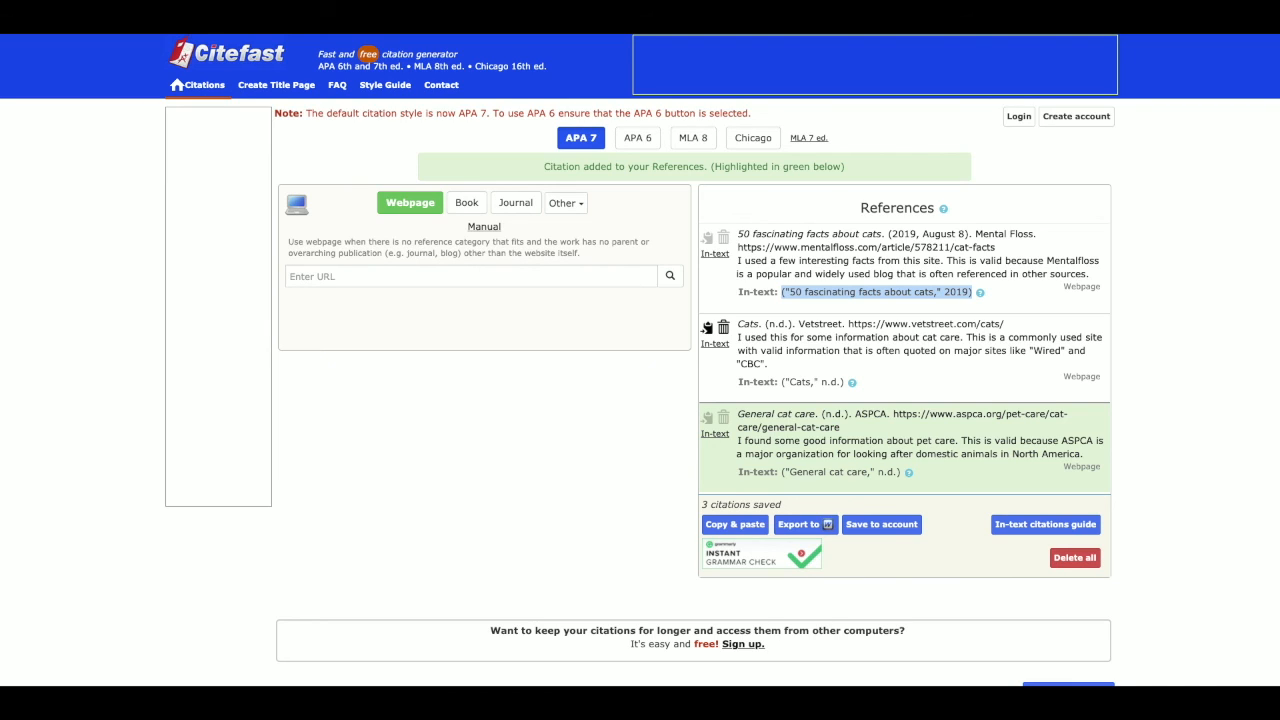
- Open the copy-and-paste version of the reference list and highlight its full text, then its References heading
{"action": "left_click", "coordinate": [735, 525]}
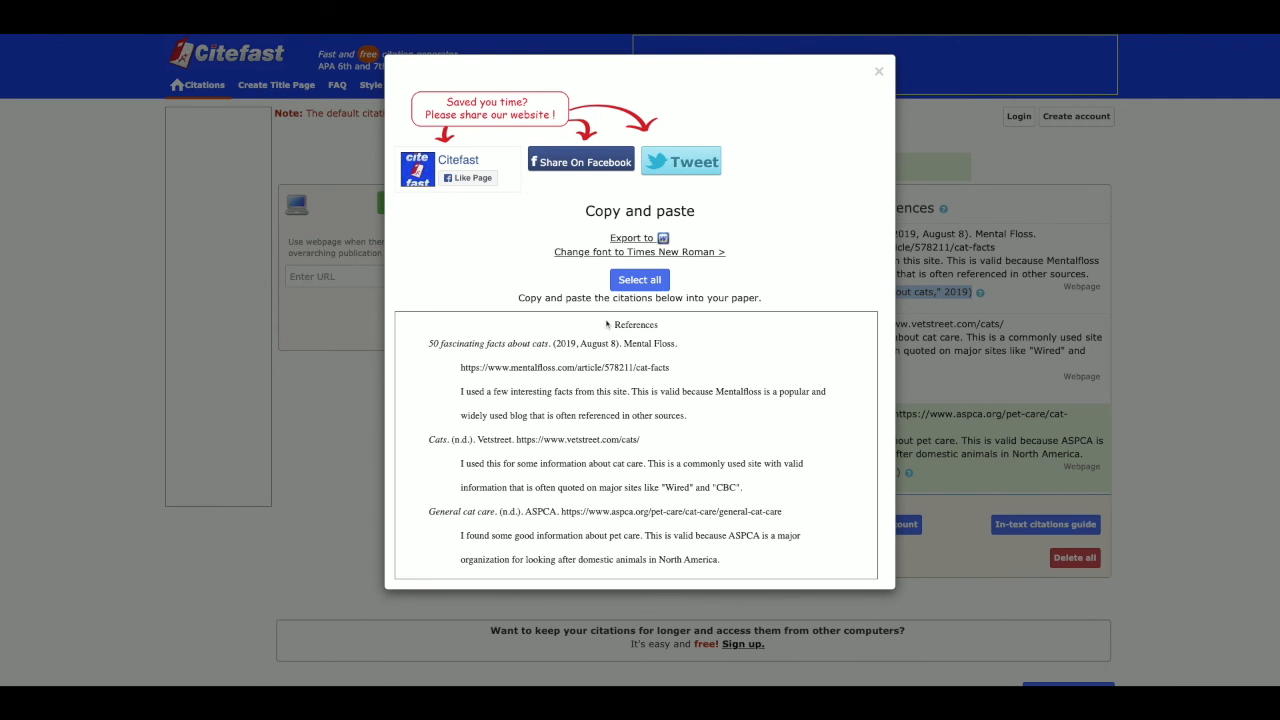
{"action": "left_click_drag", "start_coordinate": [606, 324], "coordinate": [810, 545]}
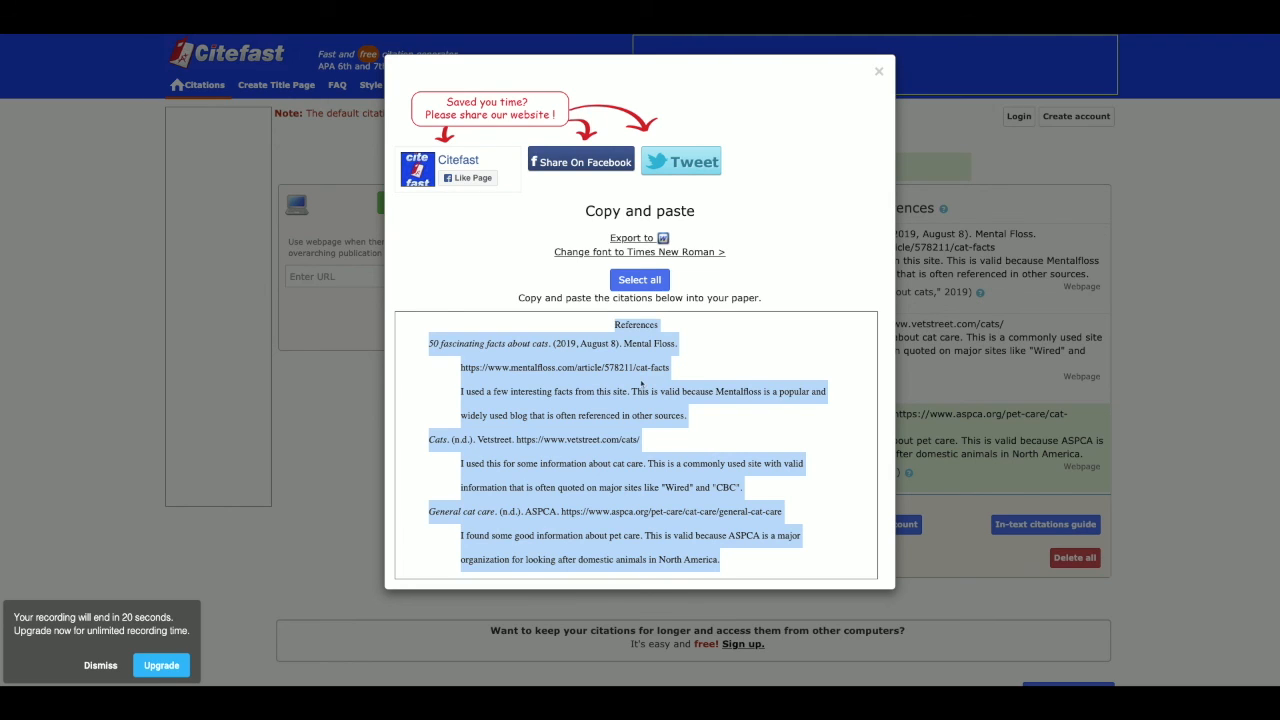
{"action": "double_click", "coordinate": [644, 324]}
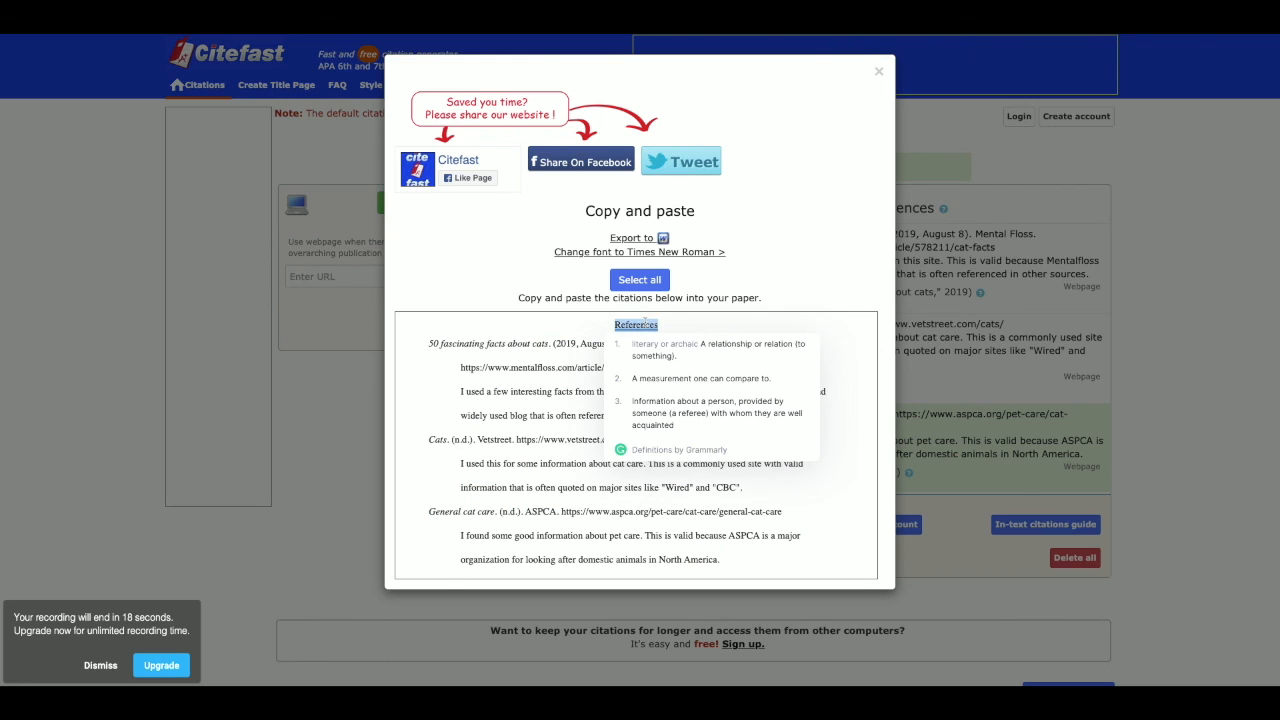
{"action": "left_click", "coordinate": [676, 324]}
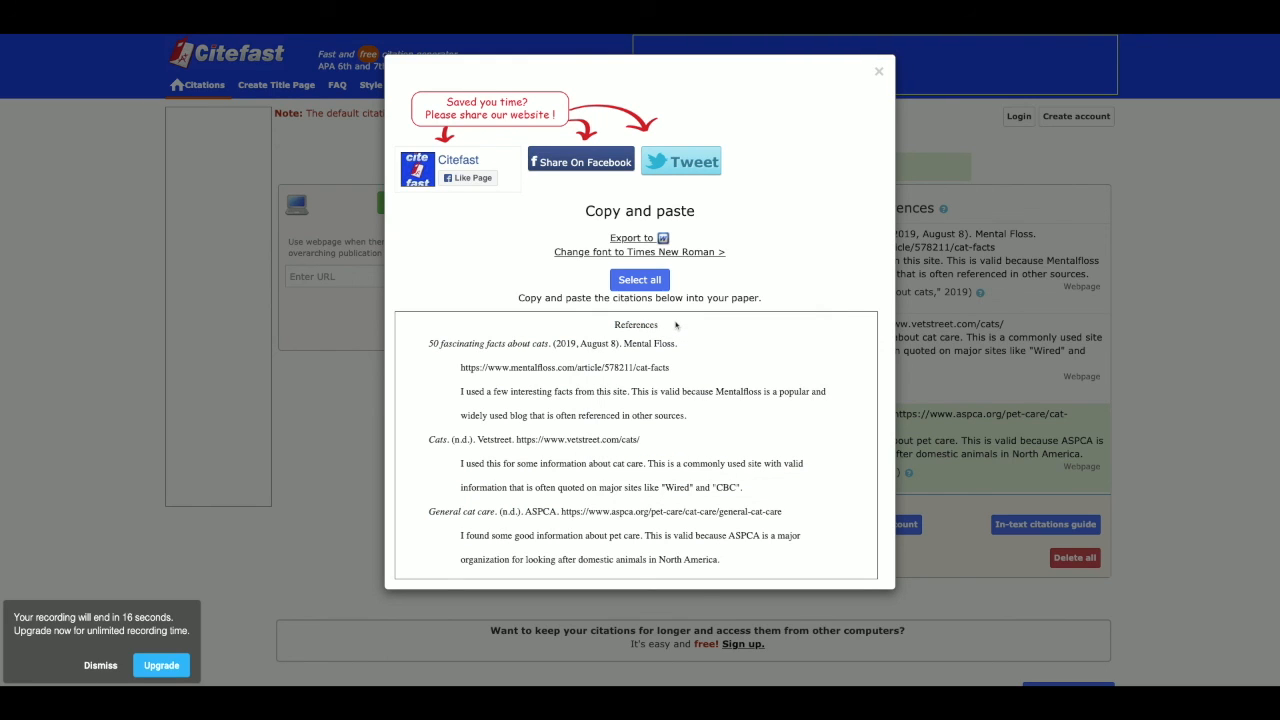